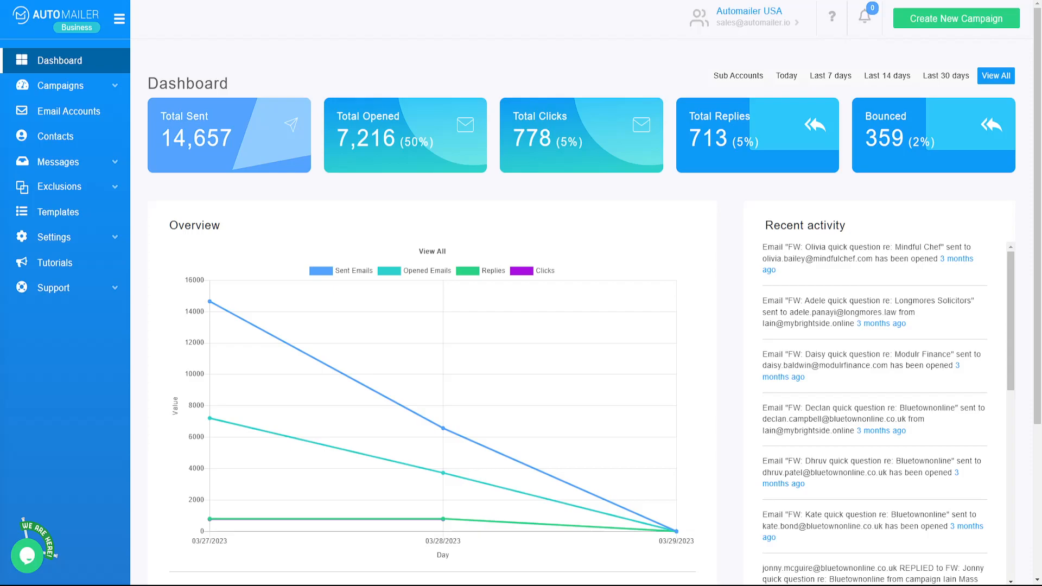
Open Email Accounts and review the enabled SMTP sender with its 100-per-day limit and passing SPF/DMARC.
{"action": "left_click", "coordinate": [78, 112]}
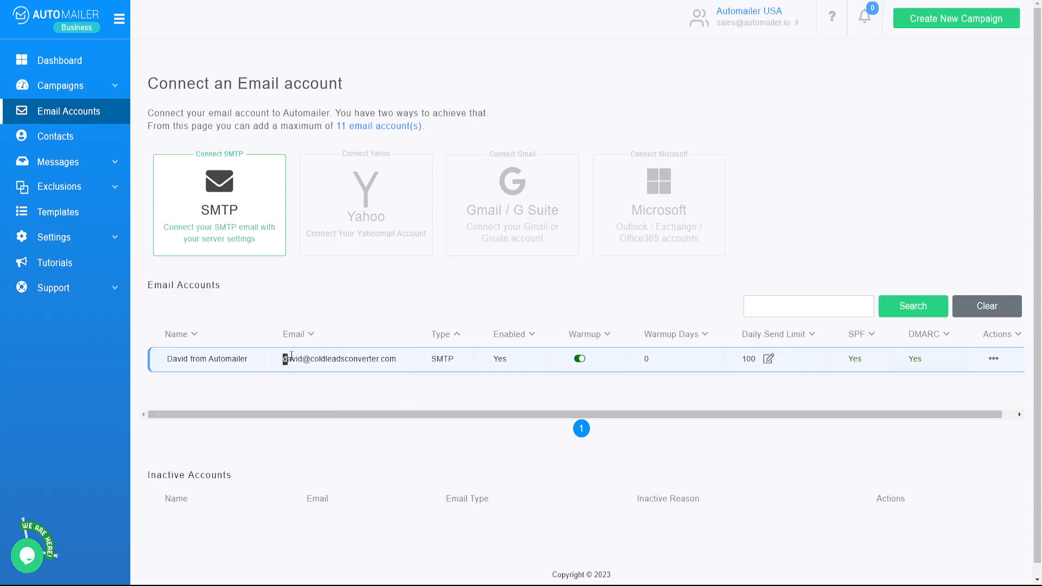
{"action": "left_click_drag", "start_coordinate": [282, 359], "coordinate": [402, 362]}
{"action": "left_click", "coordinate": [358, 292]}
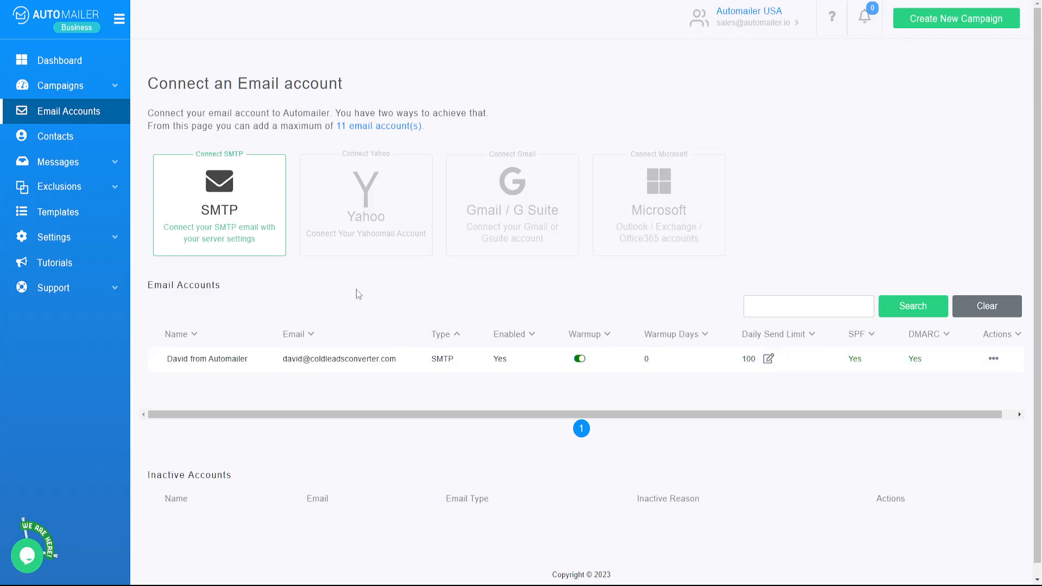
{"action": "left_click_drag", "start_coordinate": [282, 359], "coordinate": [411, 365]}
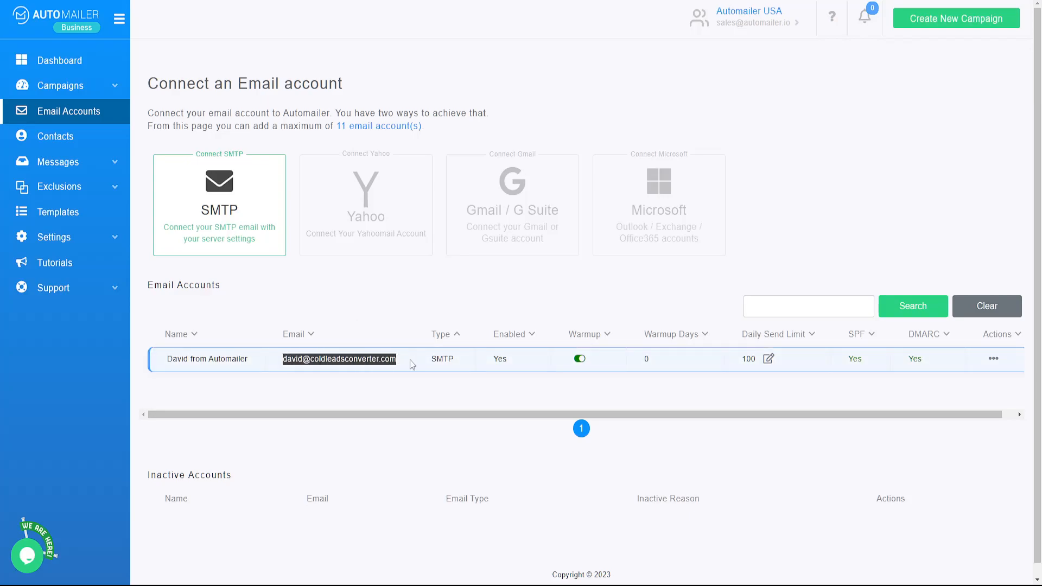
{"action": "left_click", "coordinate": [362, 293]}
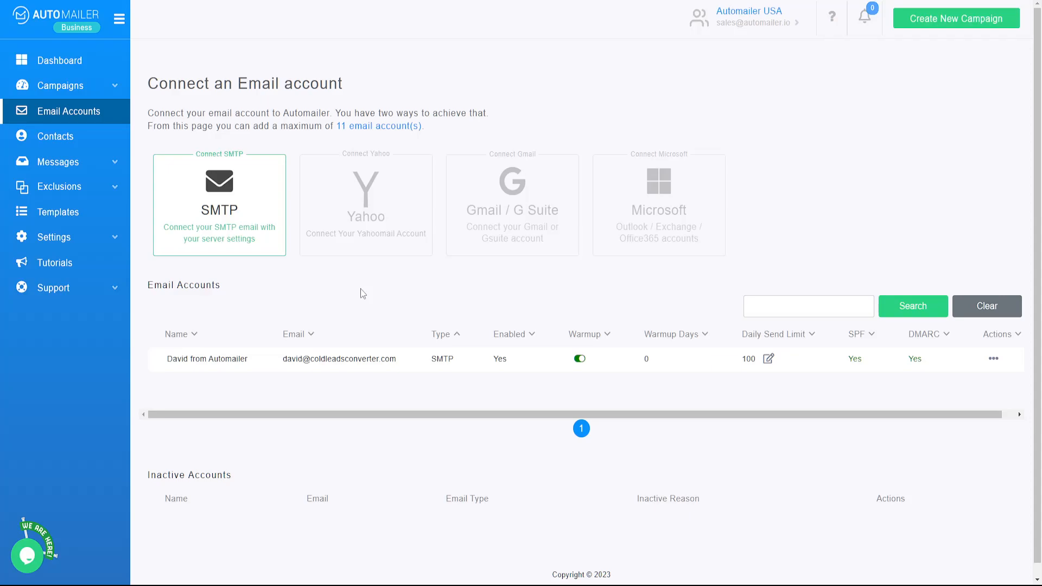
Open the Contacts lists and inspect Demo list's one verified contact, ticking and unticking its checkbox.
{"action": "left_click", "coordinate": [60, 137]}
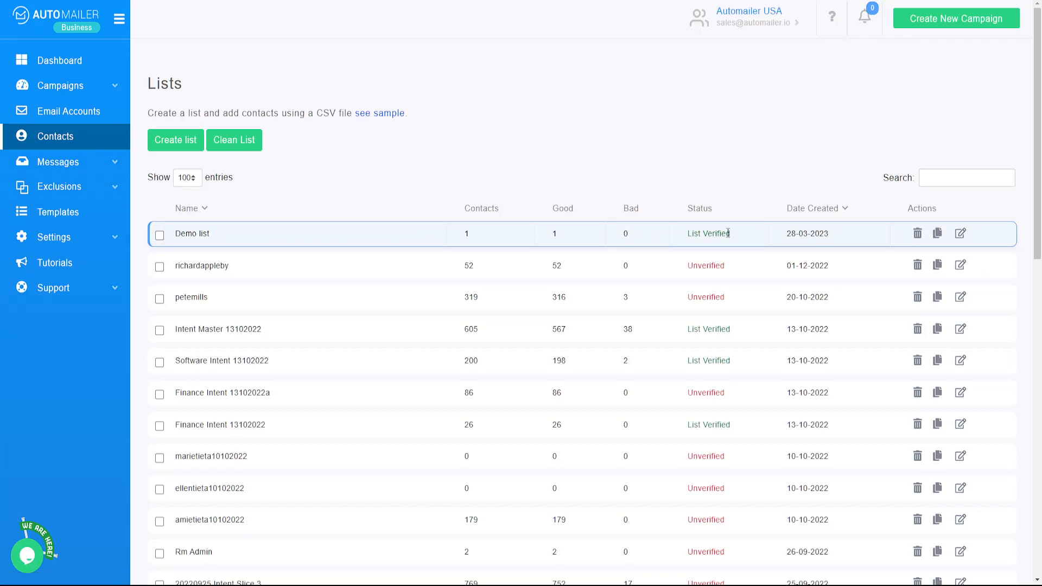
{"action": "left_click_drag", "start_coordinate": [735, 235], "coordinate": [675, 237]}
{"action": "left_click", "coordinate": [445, 169]}
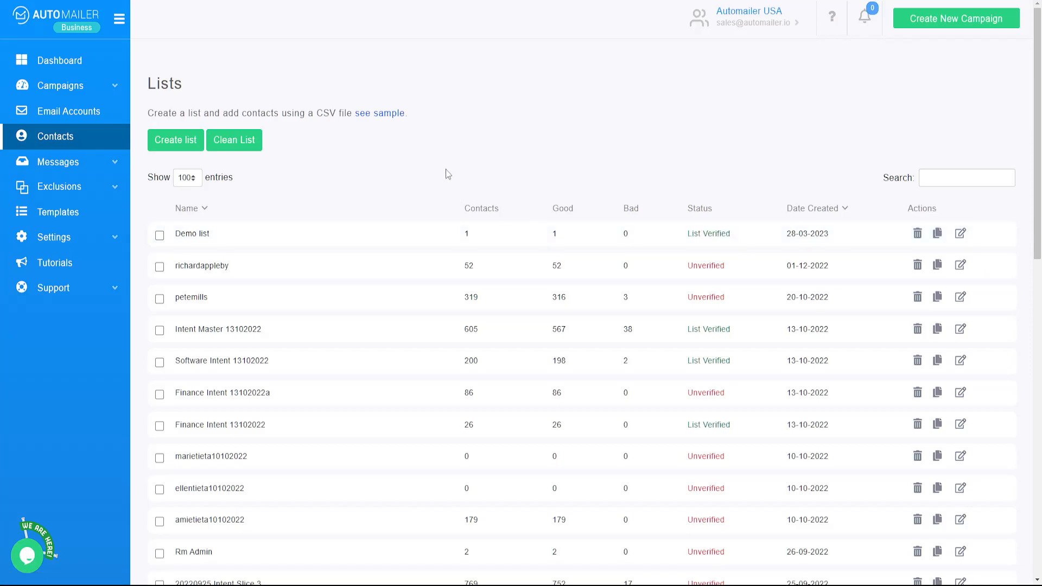
{"action": "left_click", "coordinate": [160, 236]}
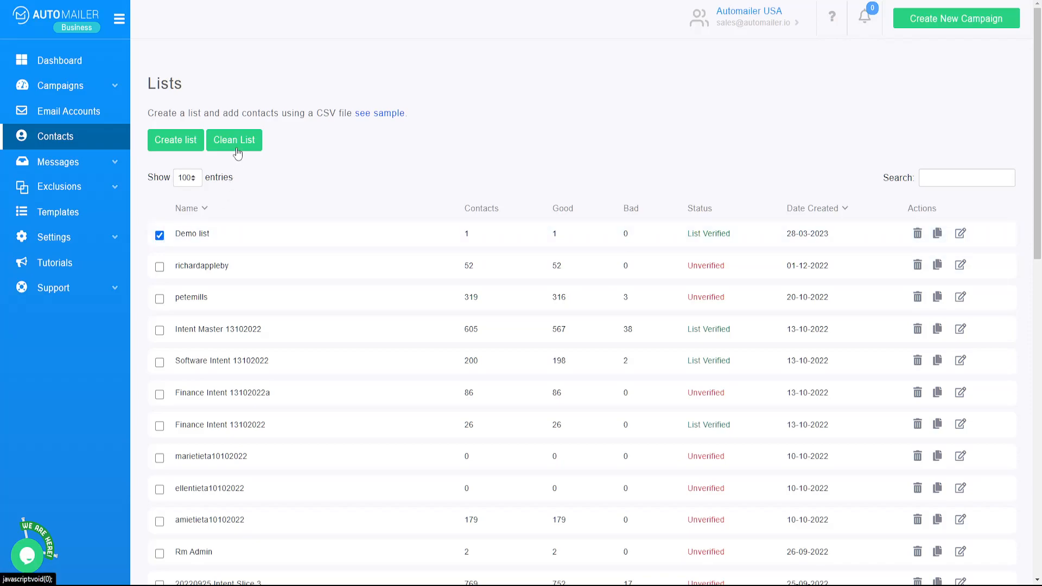
{"action": "left_click_drag", "start_coordinate": [686, 234], "coordinate": [733, 235]}
{"action": "left_click", "coordinate": [587, 164]}
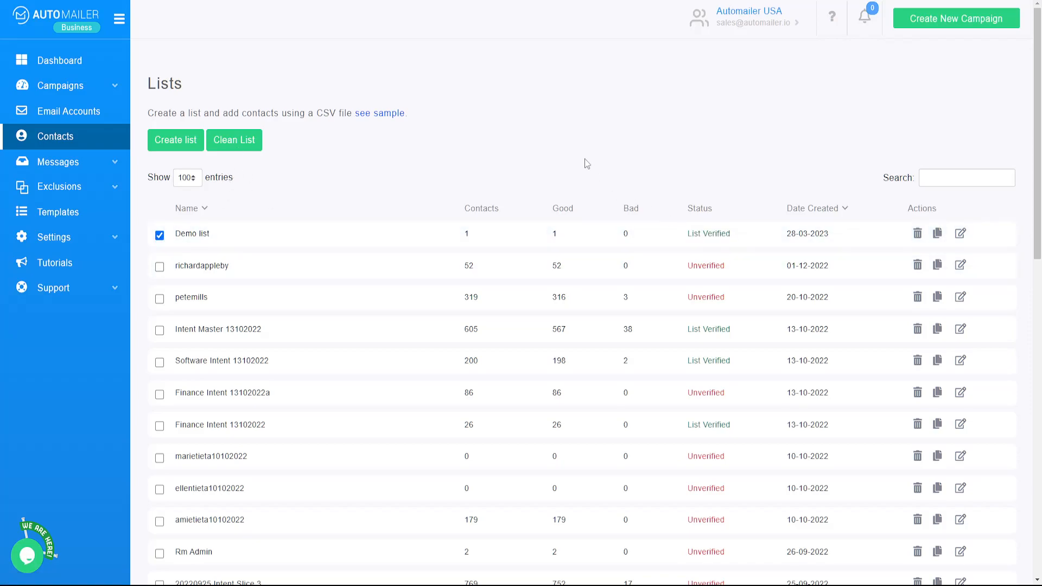
{"action": "left_click", "coordinate": [160, 236]}
Open Settings > Sending Speed for the SMTP account and compare Slow 100/day with Fast 300/day.
{"action": "left_click", "coordinate": [95, 238]}
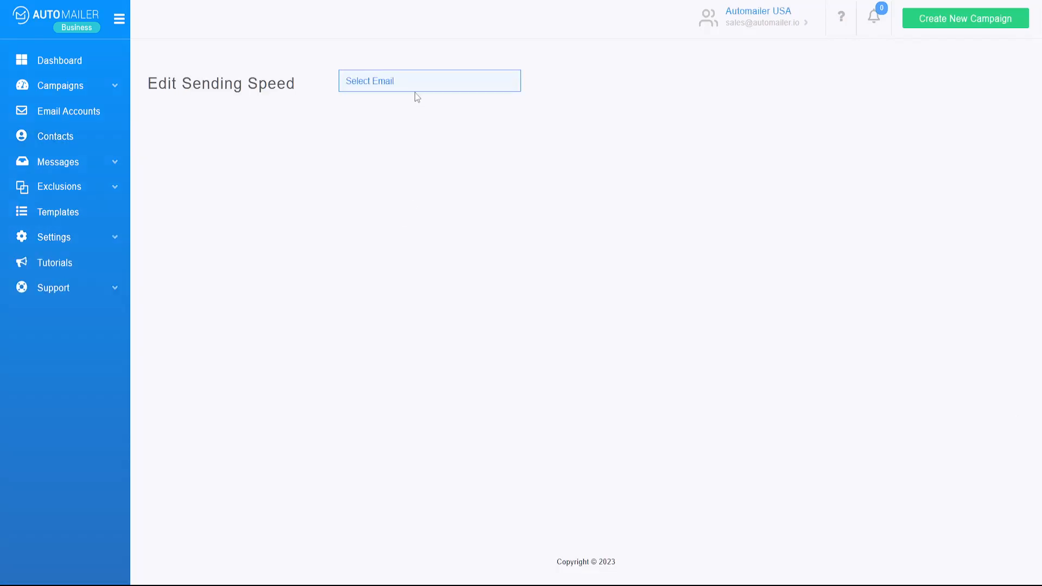
{"action": "left_click", "coordinate": [415, 87]}
{"action": "left_click", "coordinate": [413, 113]}
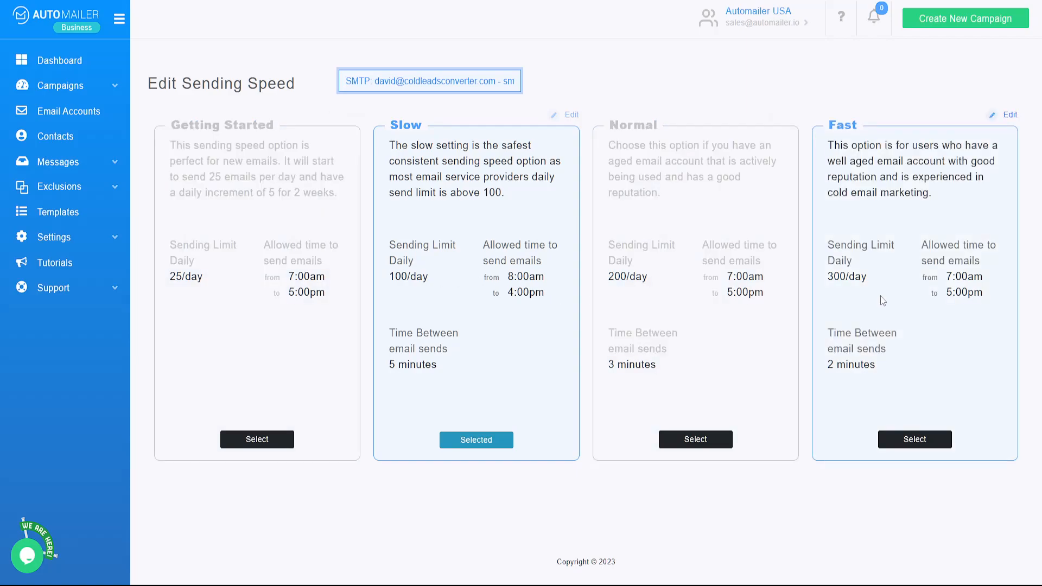
{"action": "left_click_drag", "start_coordinate": [901, 275], "coordinate": [828, 277]}
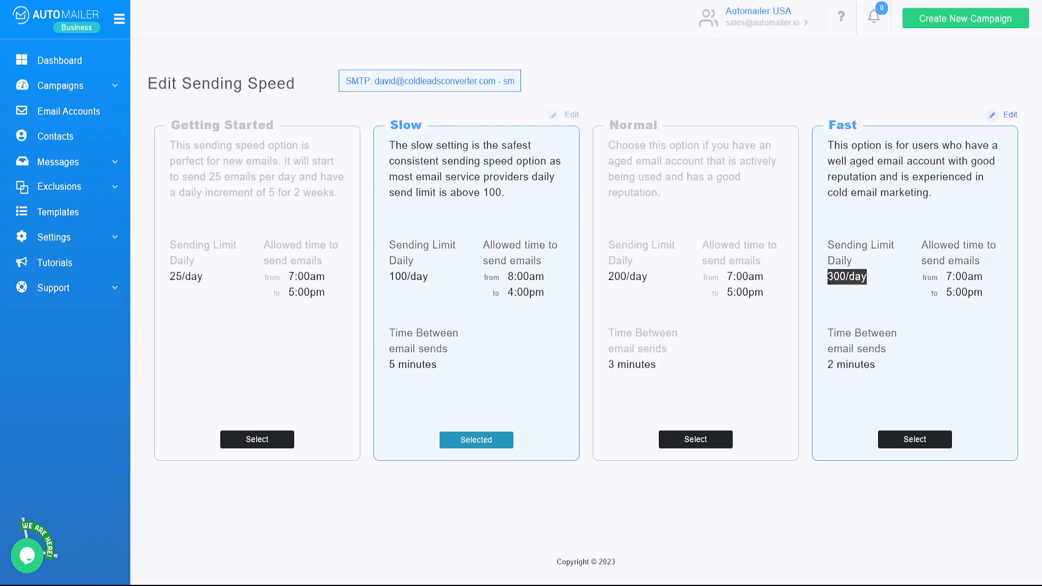
{"action": "left_click", "coordinate": [873, 278]}
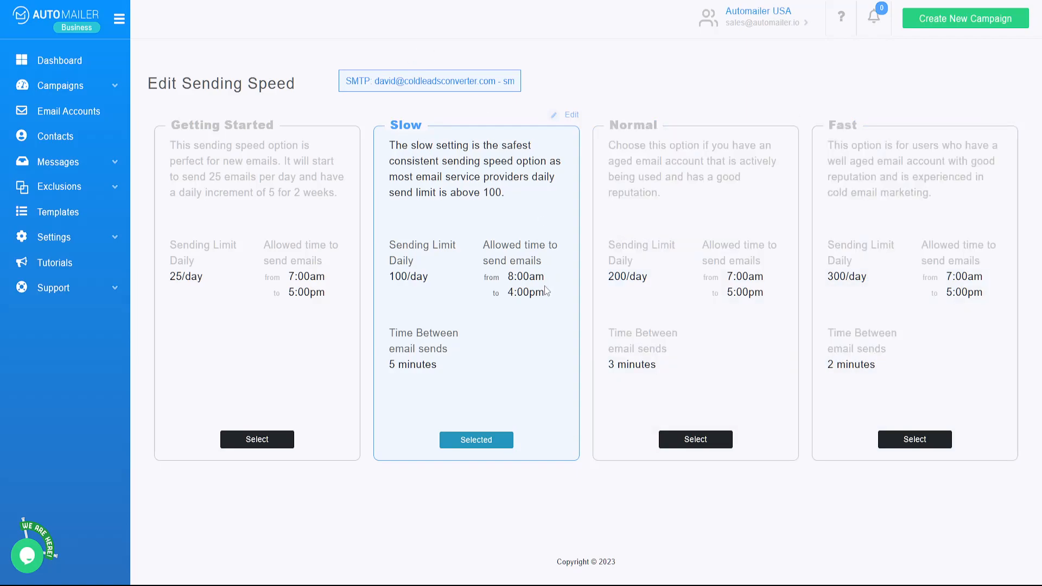
{"action": "left_click_drag", "start_coordinate": [508, 277], "coordinate": [378, 246]}
{"action": "left_click", "coordinate": [401, 250]}
{"action": "left_click", "coordinate": [91, 245]}
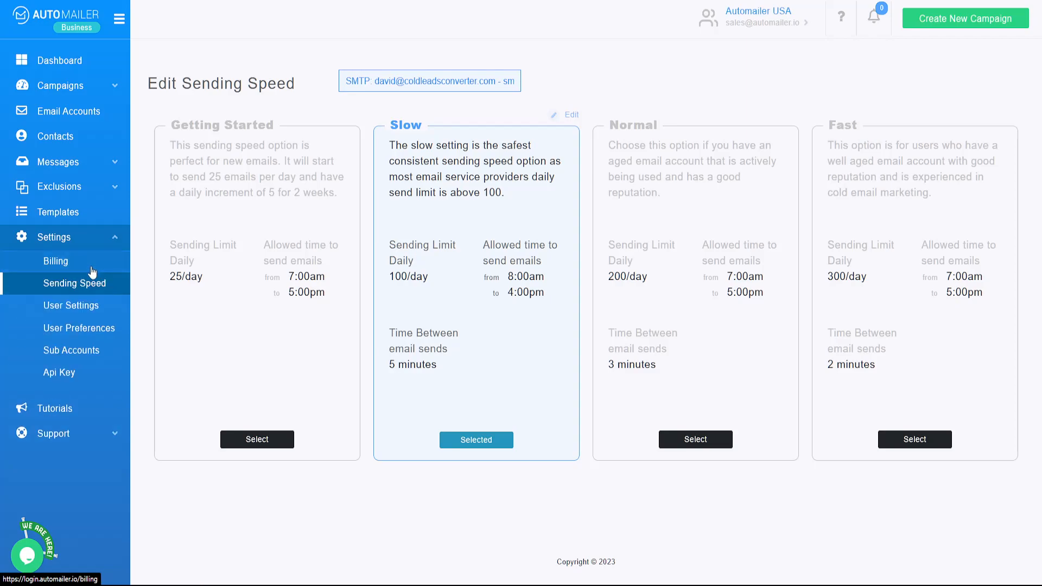
{"action": "left_click", "coordinate": [88, 308]}
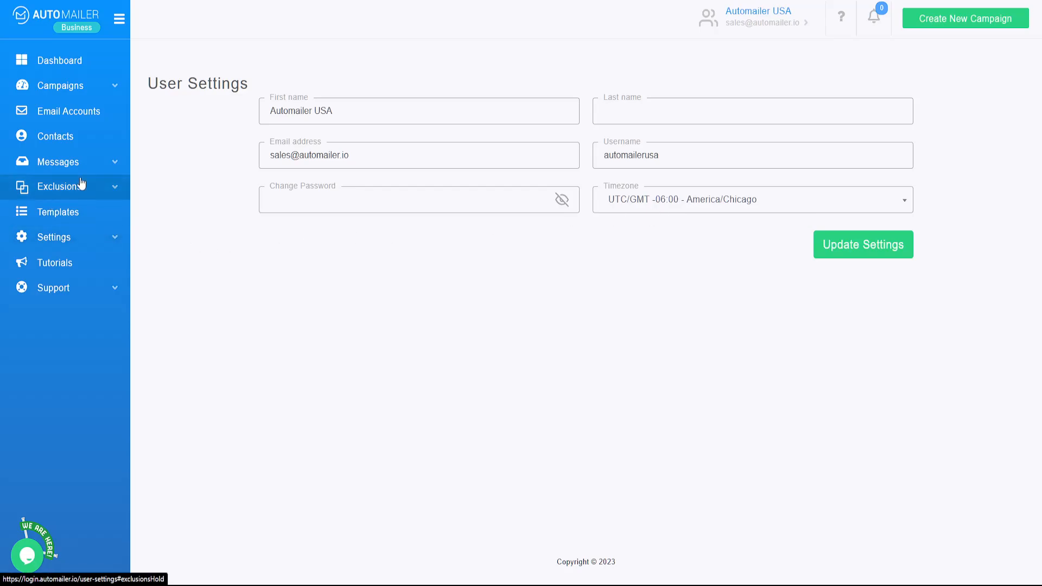
{"action": "left_click", "coordinate": [111, 116]}
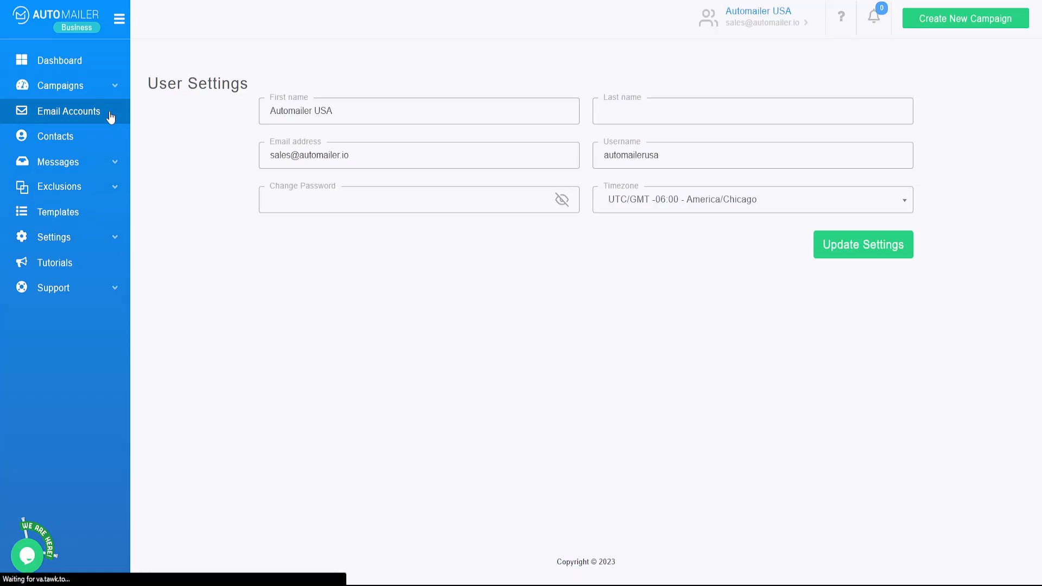
{"action": "left_click", "coordinate": [85, 141]}
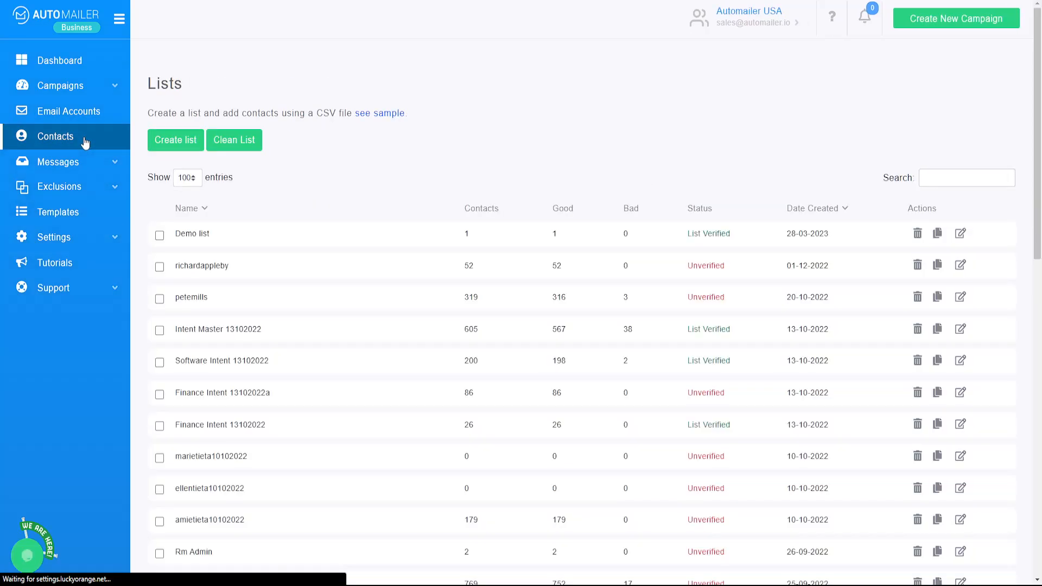
{"action": "left_click", "coordinate": [60, 238]}
{"action": "left_click", "coordinate": [93, 286]}
{"action": "left_click", "coordinate": [413, 80]}
{"action": "left_click", "coordinate": [391, 105]}
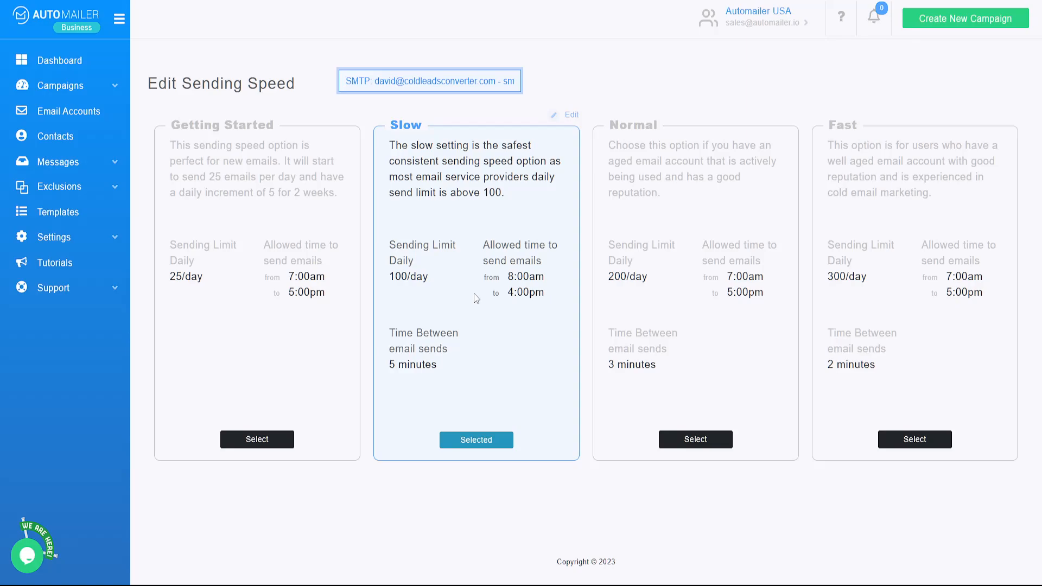
Create a new campaign named 'Demo camp'.
{"action": "left_click", "coordinate": [941, 31]}
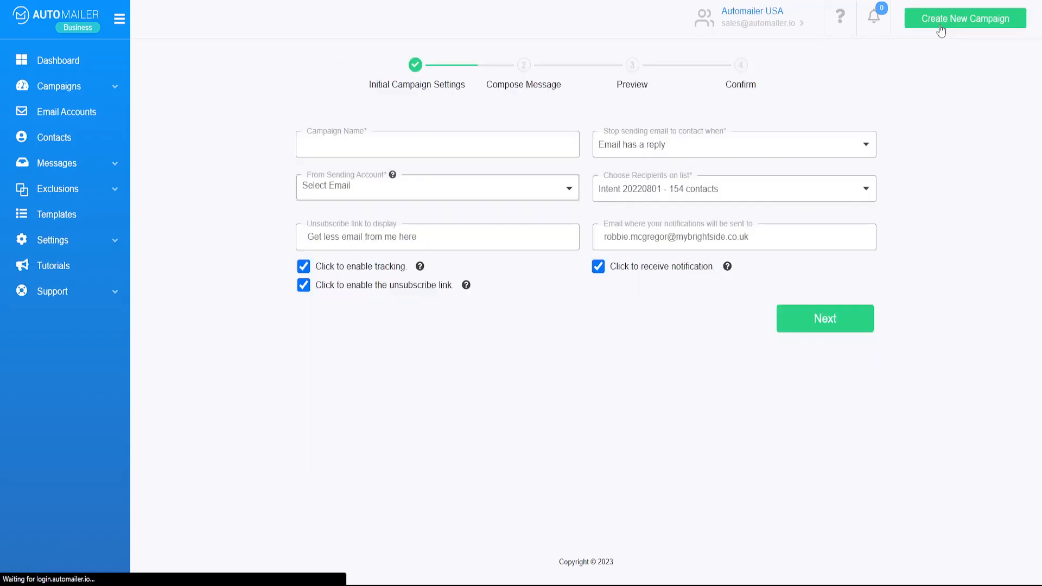
{"action": "left_click", "coordinate": [376, 149]}
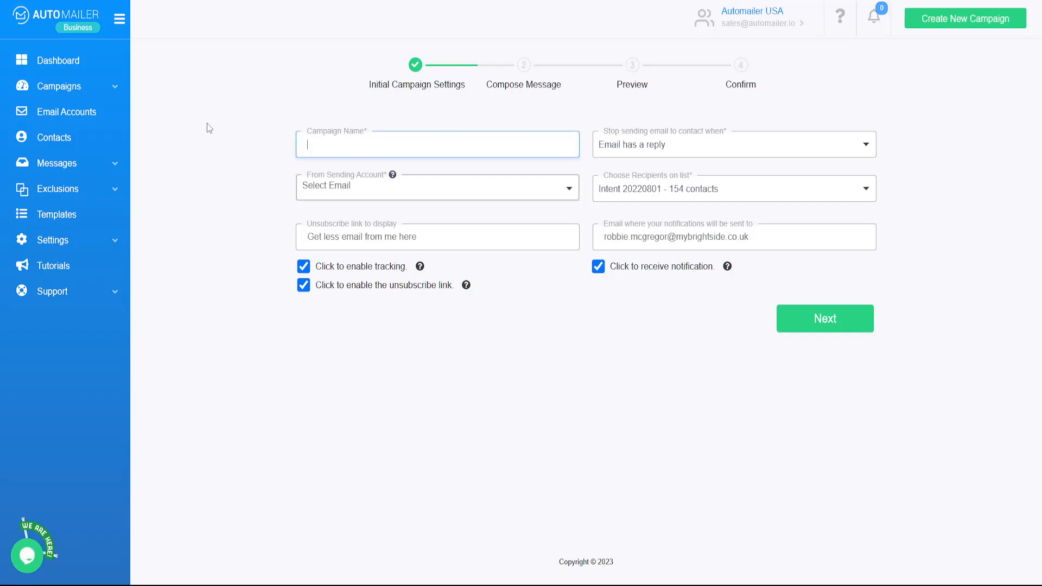
{"action": "type", "text": "Demo campai"}
{"action": "key", "text": "BackSpace"}
Choose the SMTP account as the campaign's From Sending Account.
{"action": "left_click", "coordinate": [347, 188]}
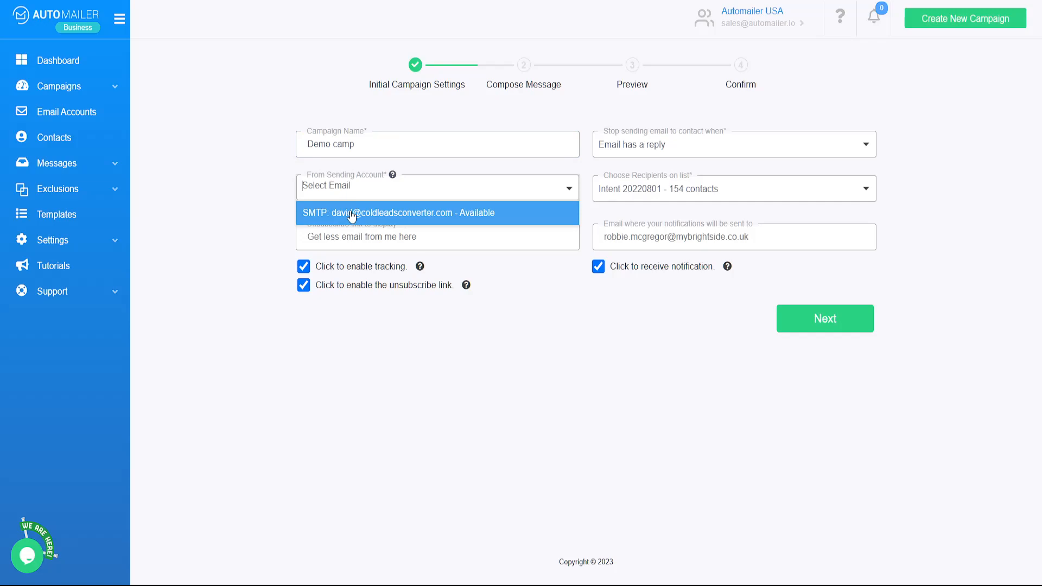
{"action": "left_click", "coordinate": [352, 215]}
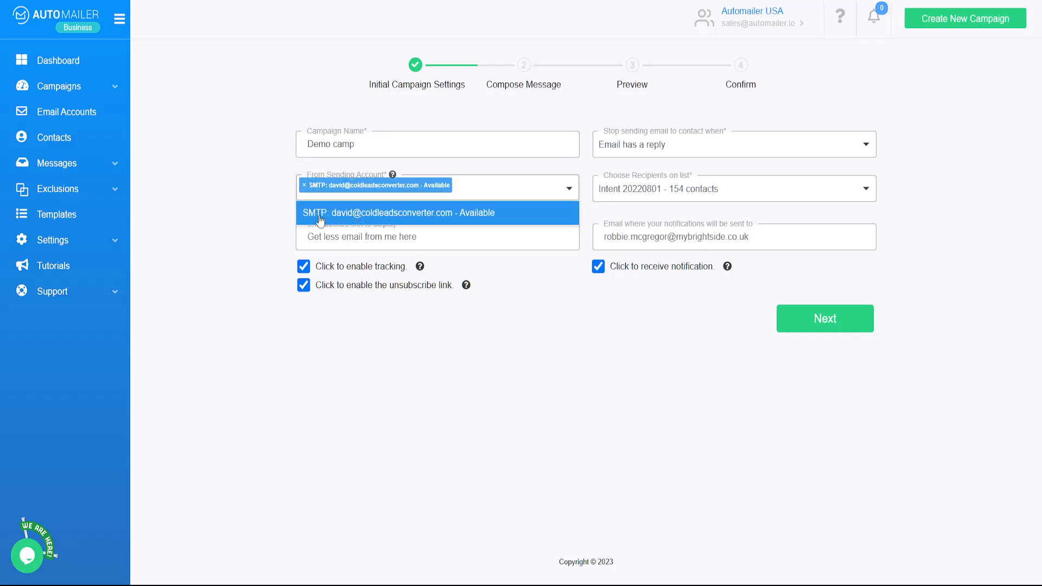
{"action": "left_click", "coordinate": [409, 347]}
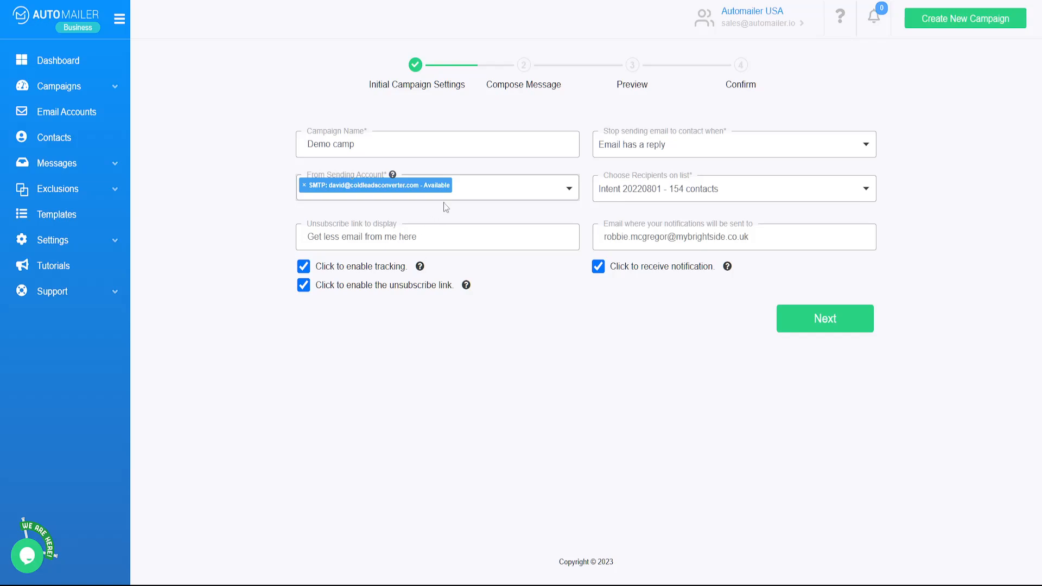
{"action": "left_click", "coordinate": [469, 181]}
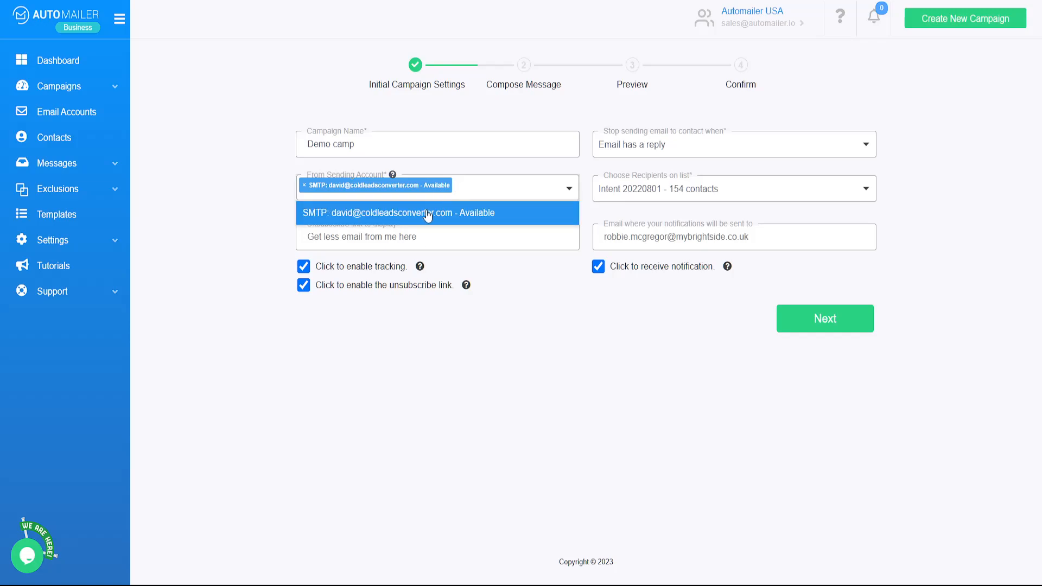
{"action": "left_click", "coordinate": [429, 338]}
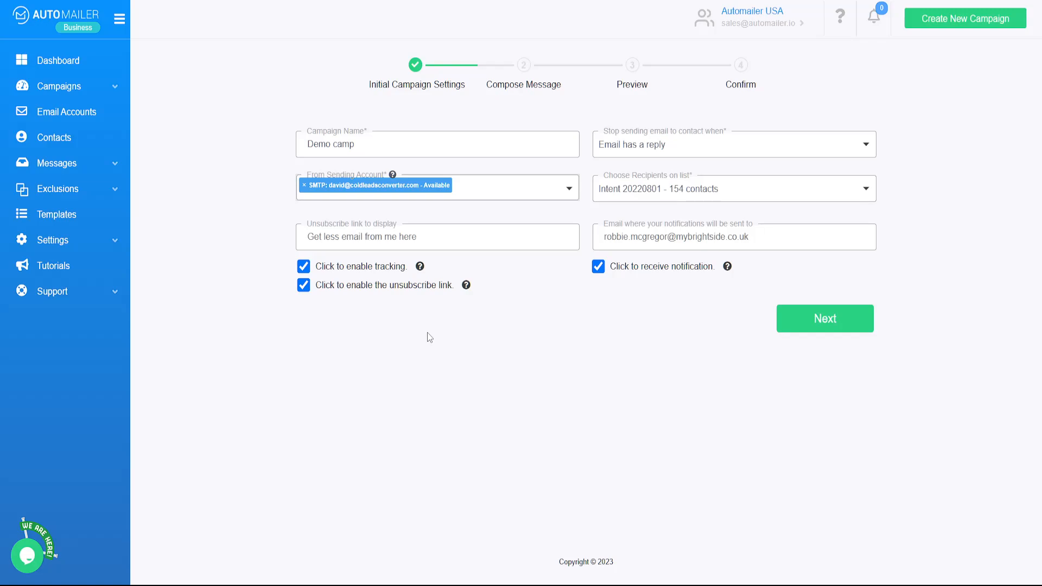
{"action": "left_click", "coordinate": [481, 185]}
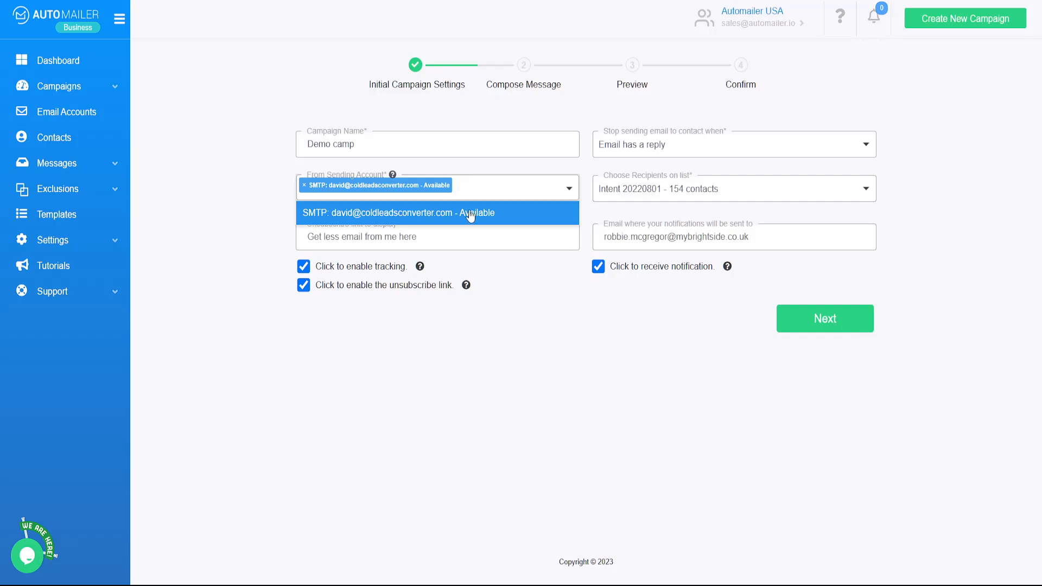
Keep the SMTP account selected as the sender and close its account list.
{"action": "left_click", "coordinate": [447, 428]}
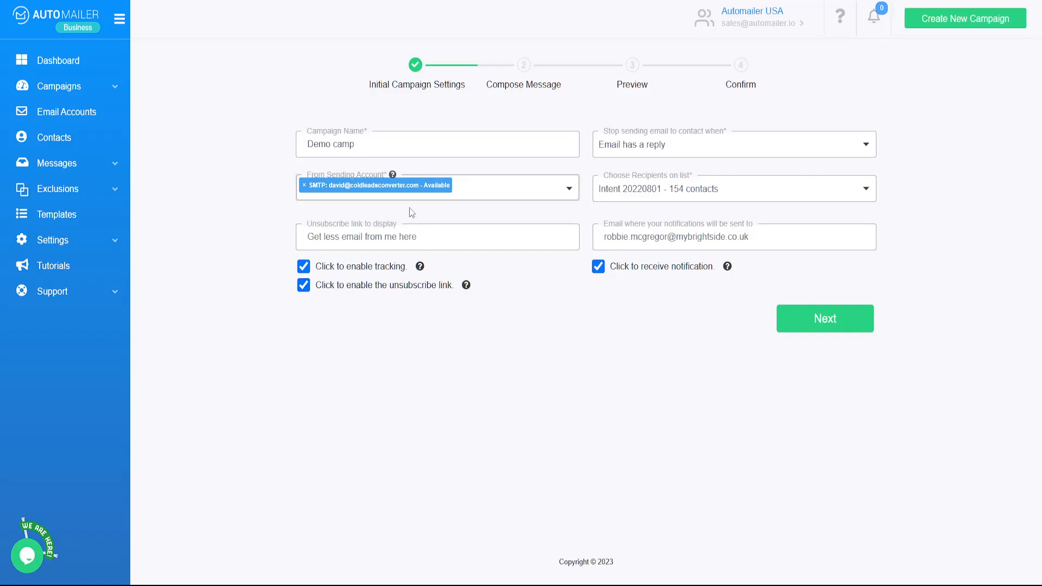
{"action": "left_click", "coordinate": [463, 187]}
{"action": "left_click", "coordinate": [631, 347]}
Choose 'Demo list - 1 contacts' as recipients and delete the old unsubscribe link text.
{"action": "left_click", "coordinate": [662, 190]}
{"action": "scroll", "coordinate": [664, 259], "scroll_direction": "down", "scroll_amount": 4}
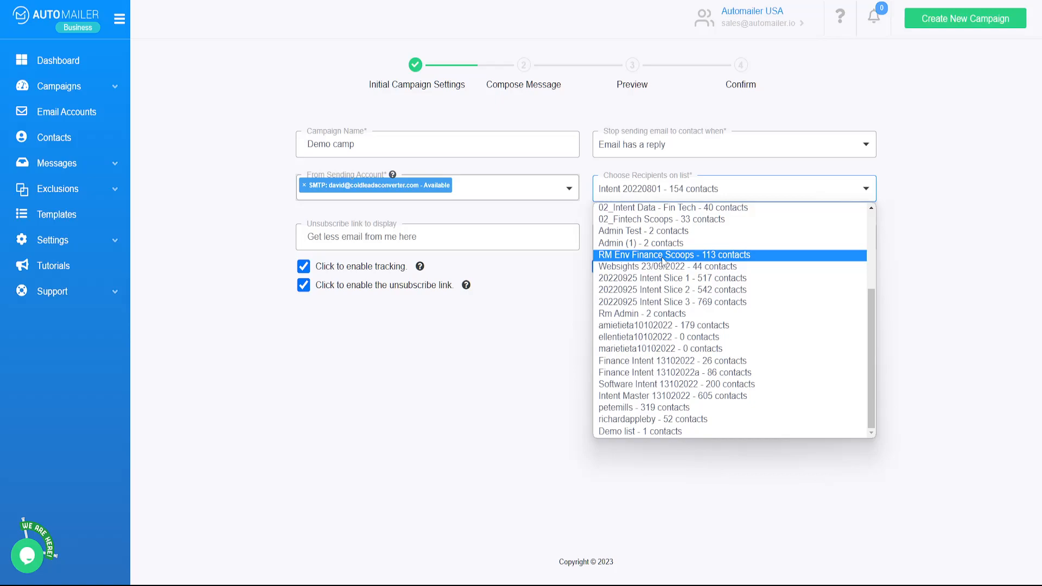
{"action": "scroll", "coordinate": [671, 348], "scroll_direction": "up", "scroll_amount": 3}
{"action": "scroll", "coordinate": [671, 348], "scroll_direction": "down", "scroll_amount": 3}
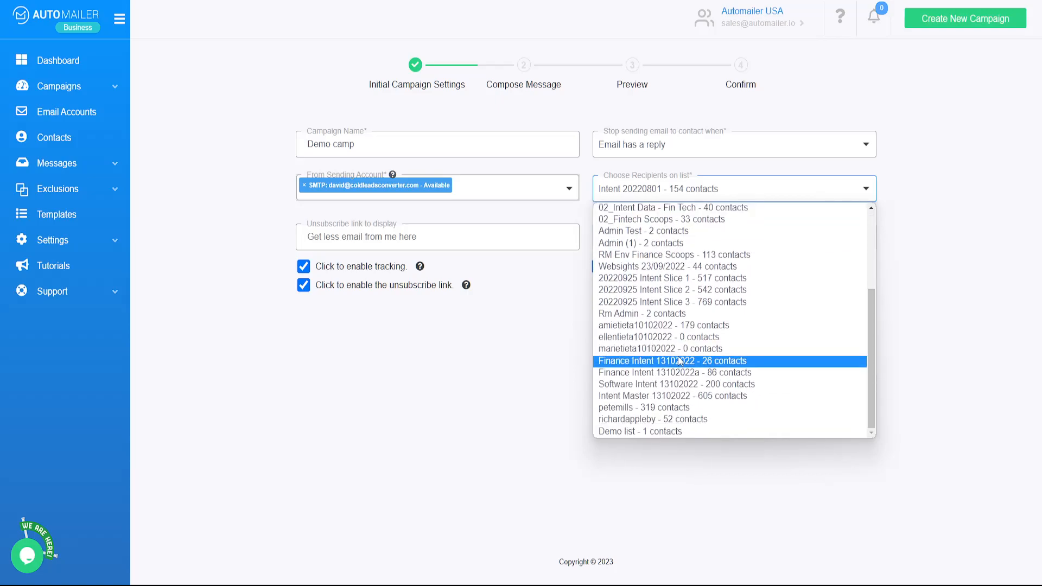
{"action": "left_click", "coordinate": [647, 432]}
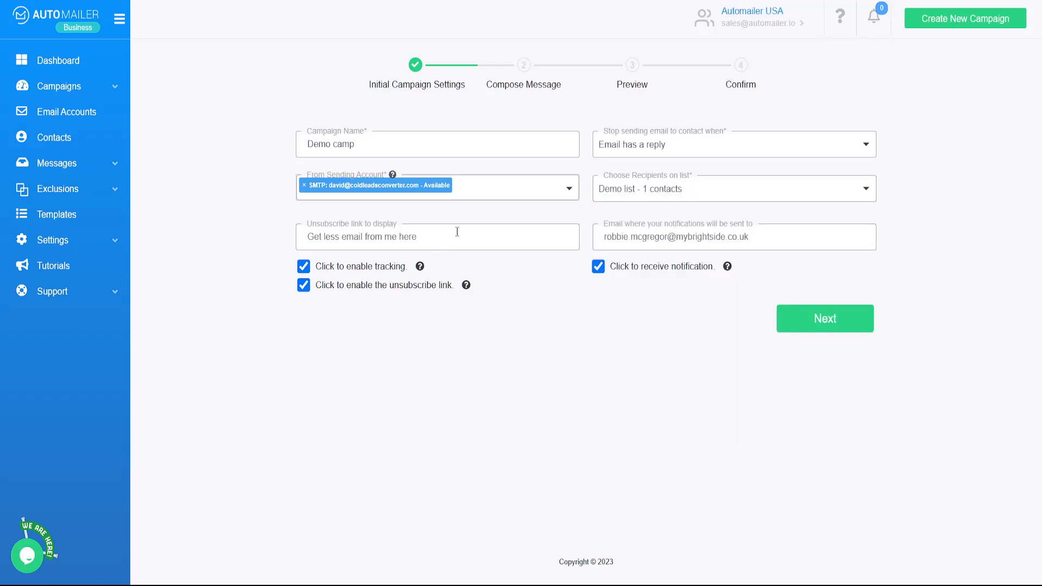
{"action": "left_click_drag", "start_coordinate": [456, 235], "coordinate": [226, 235]}
{"action": "key", "text": "BackSpace"}
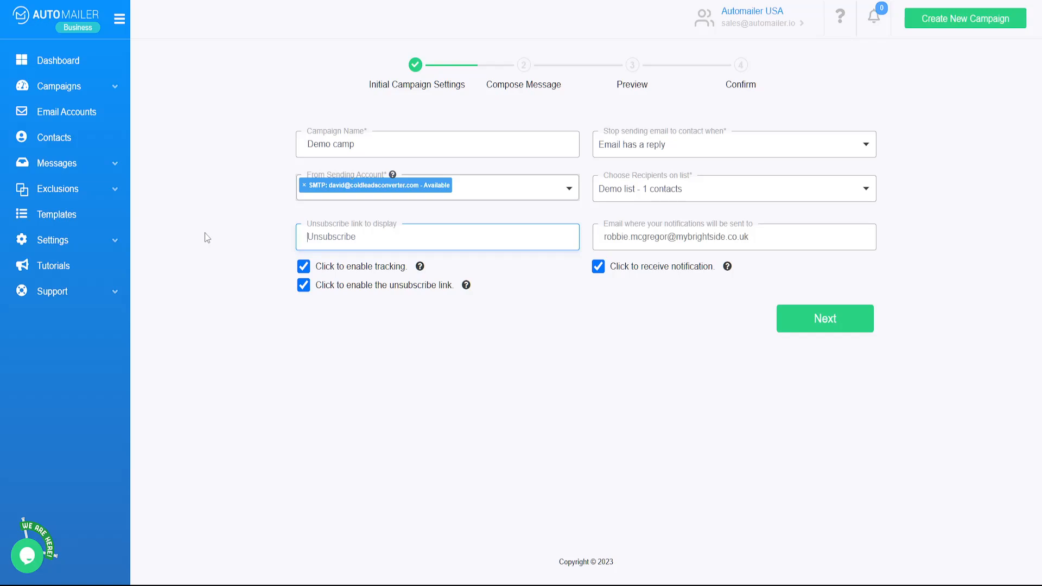
Set the unsubscribe link text to 'Remove me' and replace the notification address with a new e-mail.
{"action": "type", "text": "Remove me"}
{"action": "left_click_drag", "start_coordinate": [769, 237], "coordinate": [502, 237]}
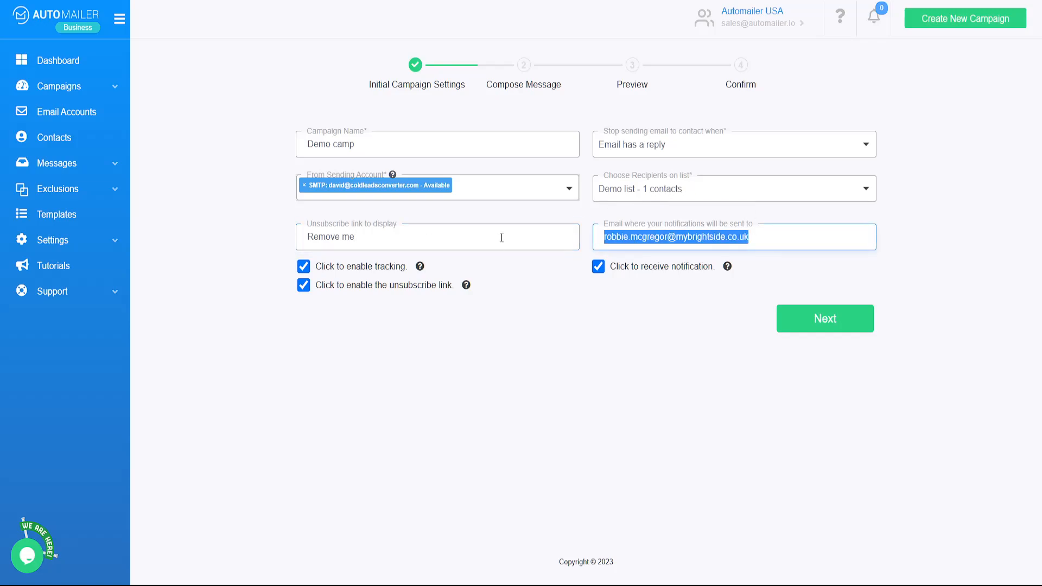
{"action": "key", "text": "BackSpace"}
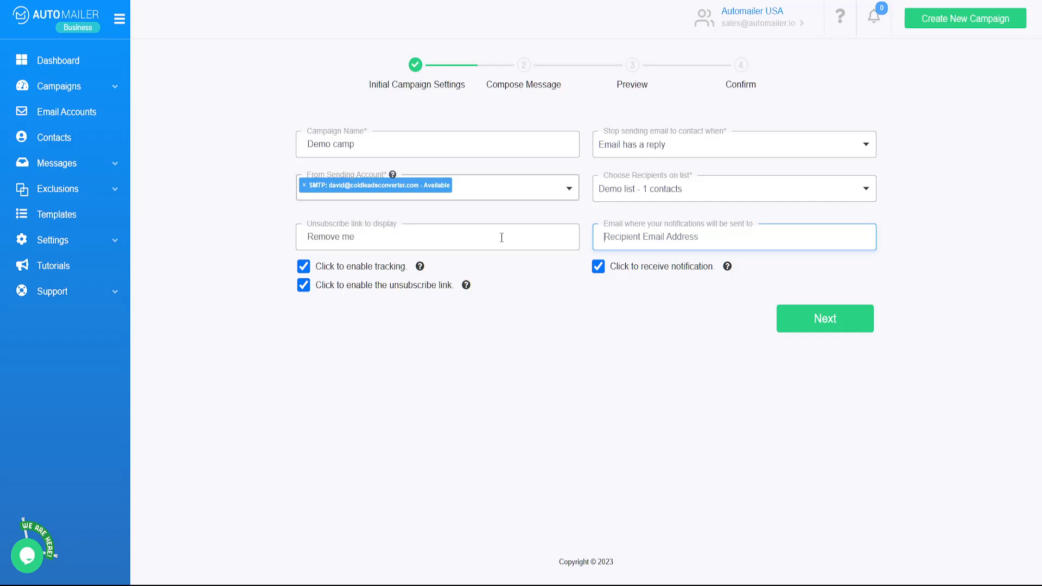
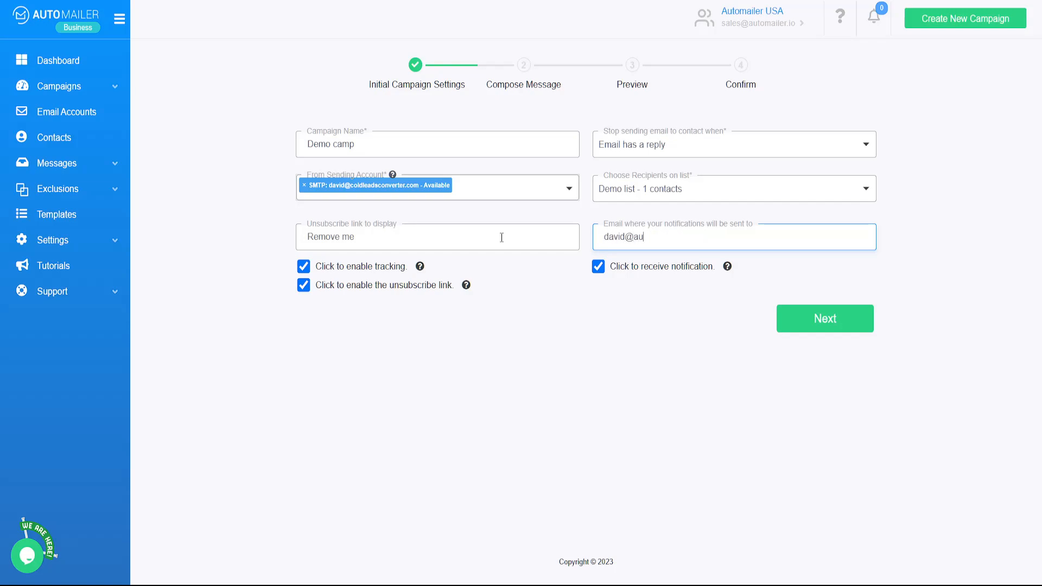
Leave the stop condition on 'Email has a reply' after trying 'campaign finished', then go to Compose Message.
{"action": "left_click", "coordinate": [614, 150]}
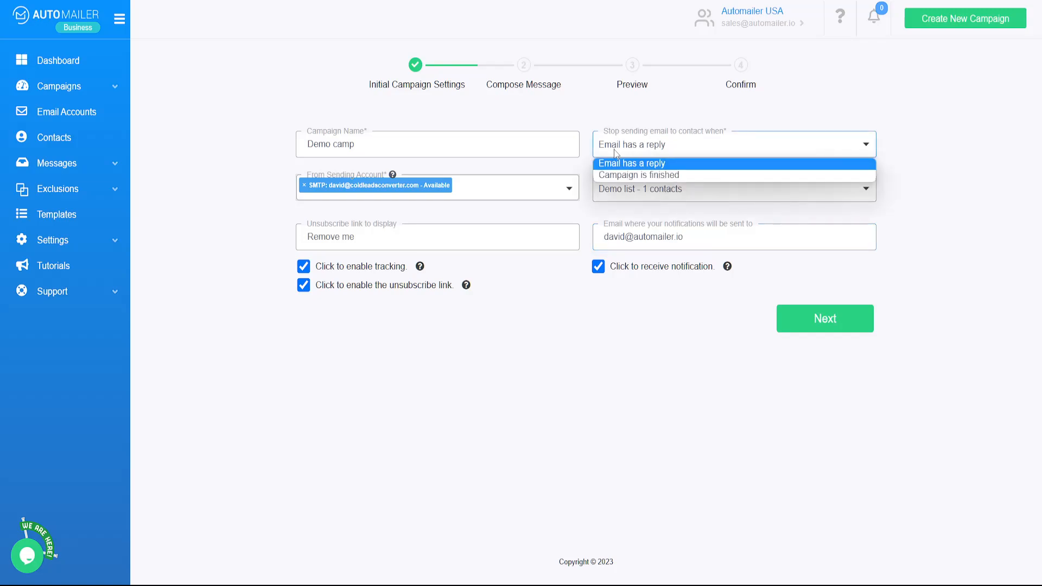
{"action": "left_click", "coordinate": [625, 162]}
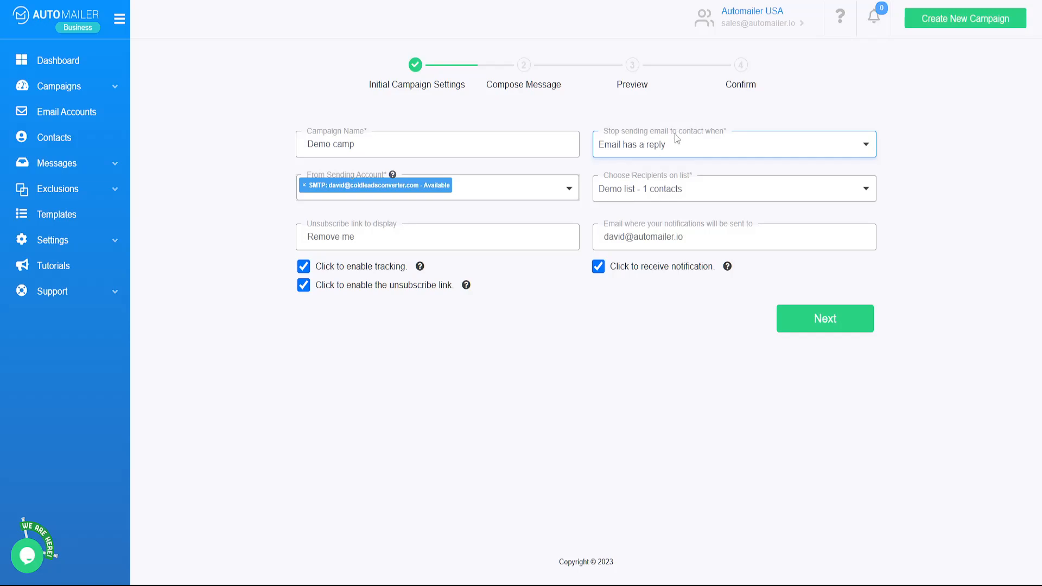
{"action": "left_click", "coordinate": [636, 148]}
{"action": "left_click", "coordinate": [634, 174]}
{"action": "left_click", "coordinate": [693, 144]}
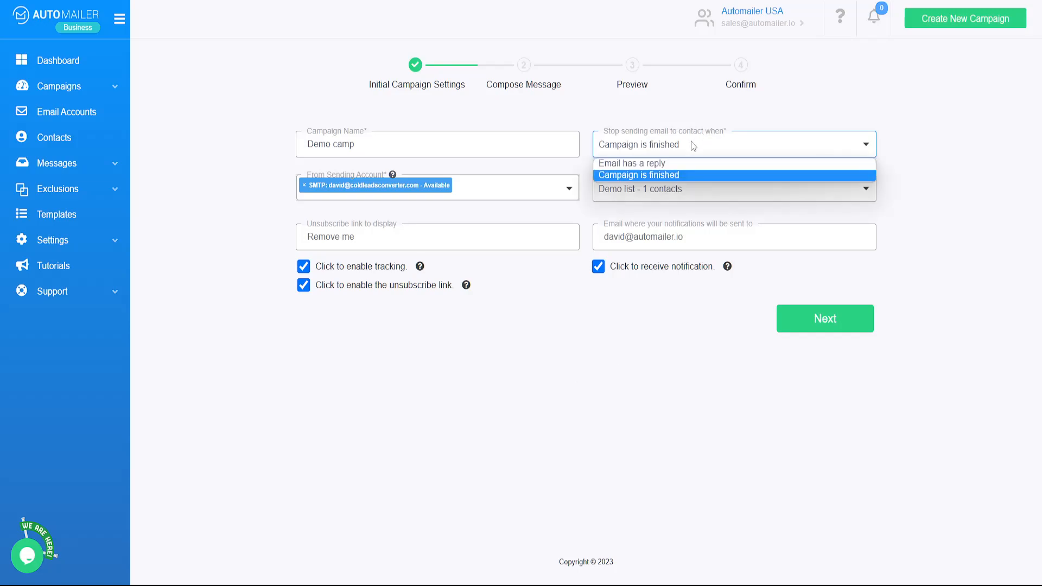
{"action": "left_click", "coordinate": [671, 164]}
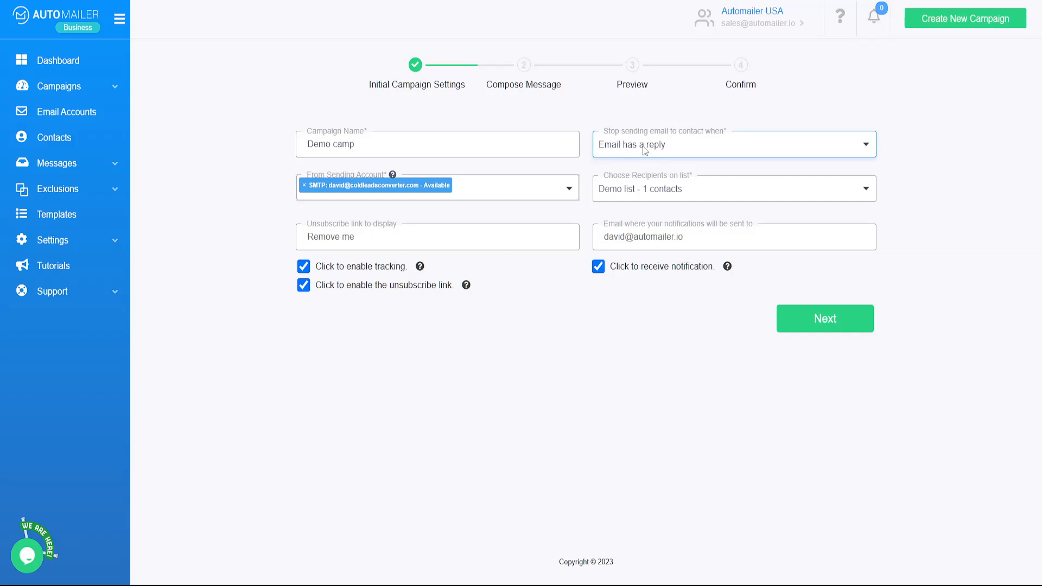
{"action": "left_click", "coordinate": [847, 325]}
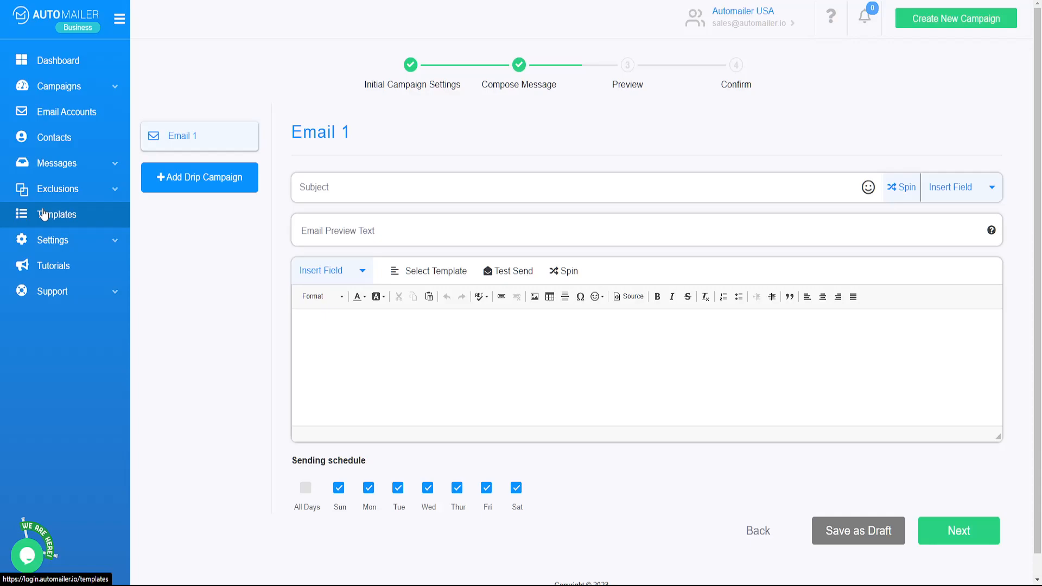
{"action": "left_click", "coordinate": [441, 272]}
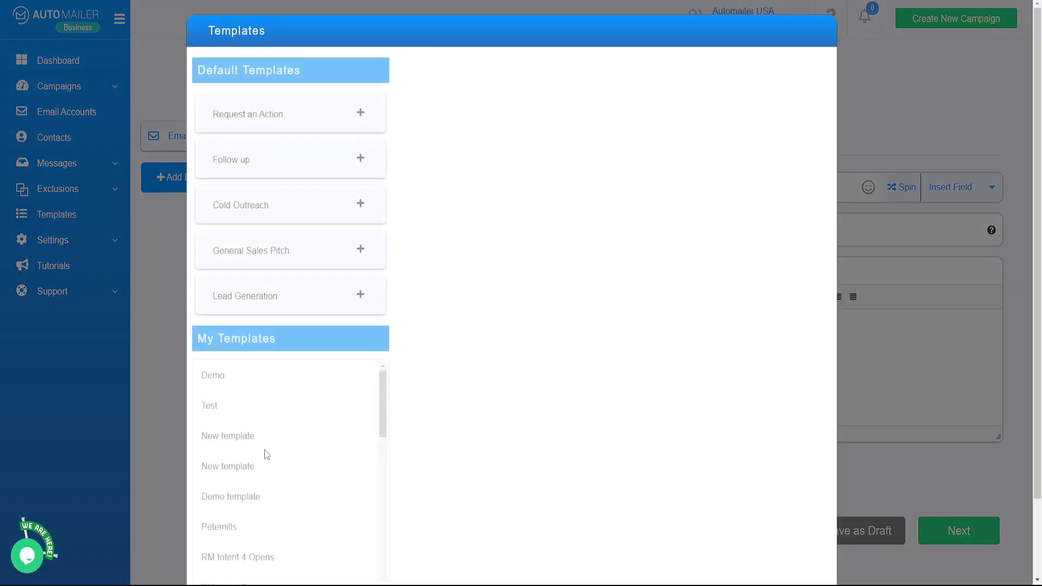
{"action": "scroll", "coordinate": [325, 440], "scroll_direction": "down", "scroll_amount": 5}
{"action": "left_click", "coordinate": [159, 324]}
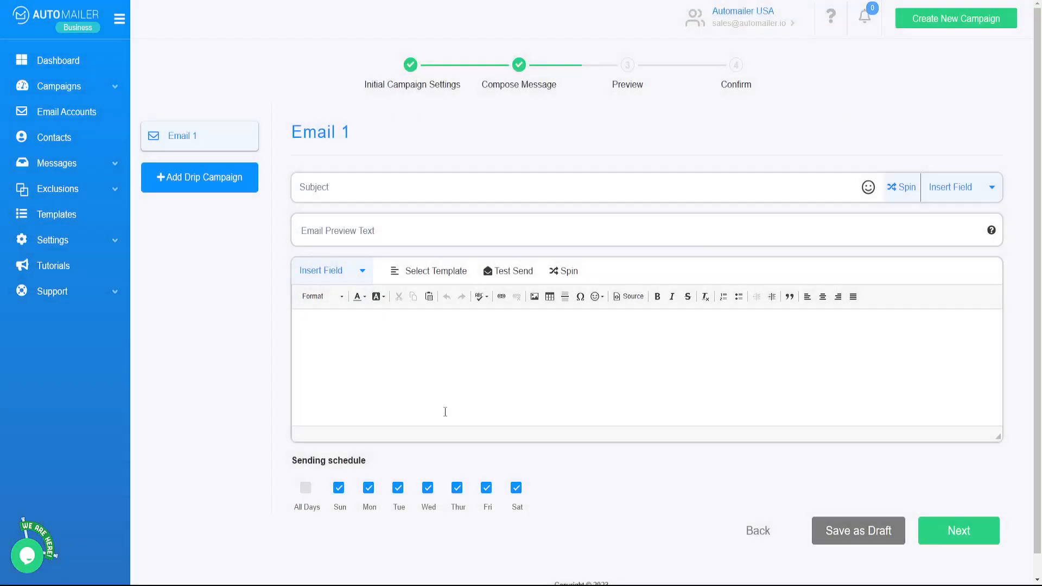
{"action": "left_click", "coordinate": [408, 276]}
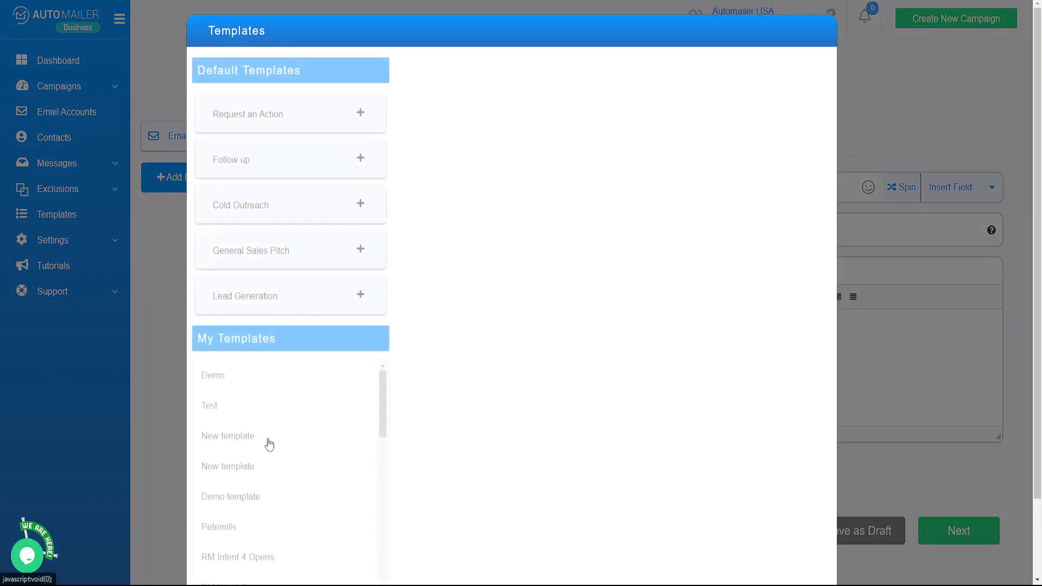
{"action": "left_click", "coordinate": [278, 378]}
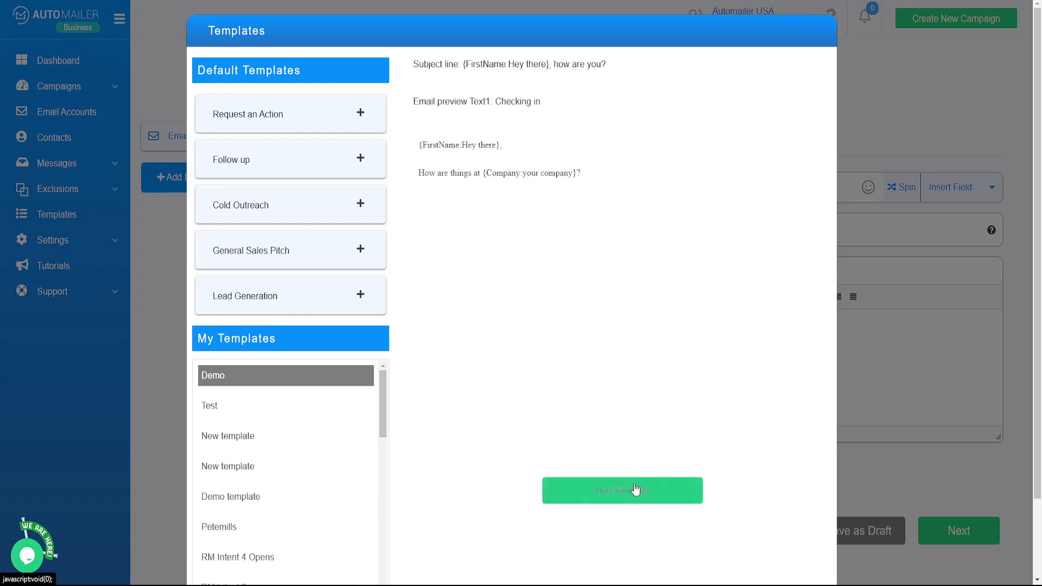
{"action": "left_click", "coordinate": [630, 495]}
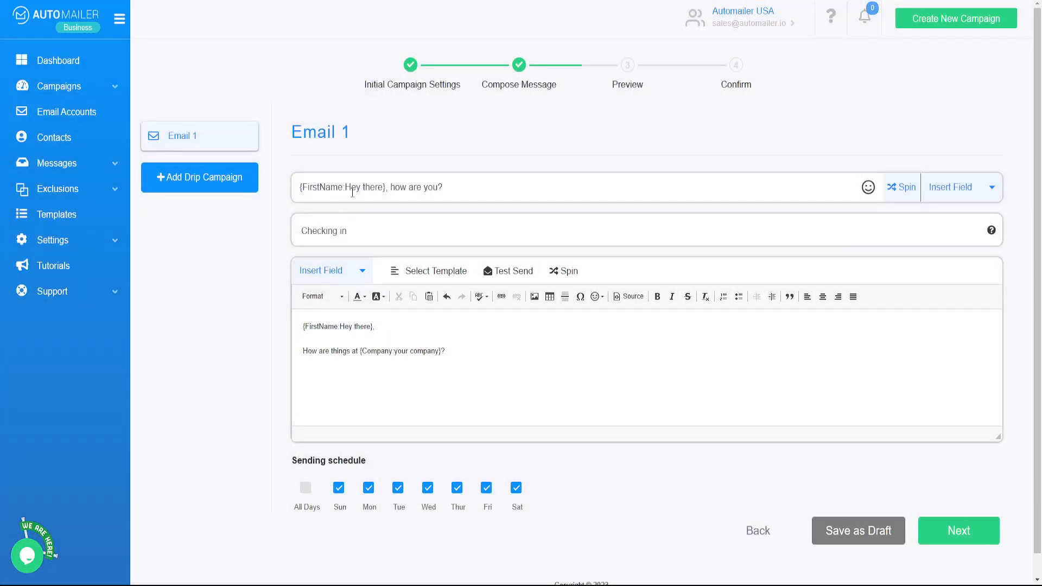
{"action": "left_click_drag", "start_coordinate": [522, 348], "coordinate": [220, 300]}
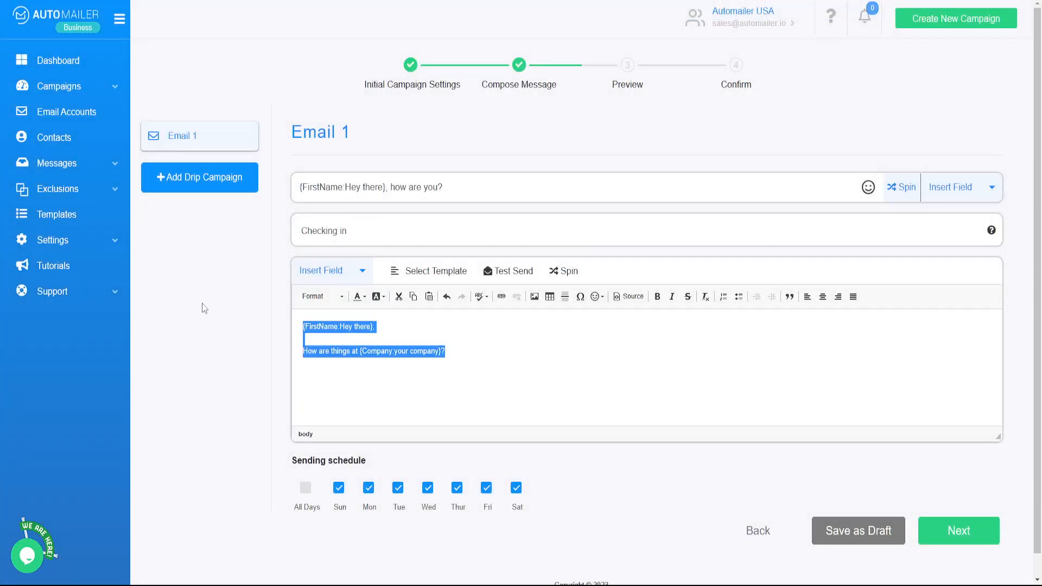
{"action": "key", "text": "BackSpace"}
{"action": "triple_click", "coordinate": [313, 231]}
{"action": "key", "text": "BackSpace"}
{"action": "triple_click", "coordinate": [470, 183]}
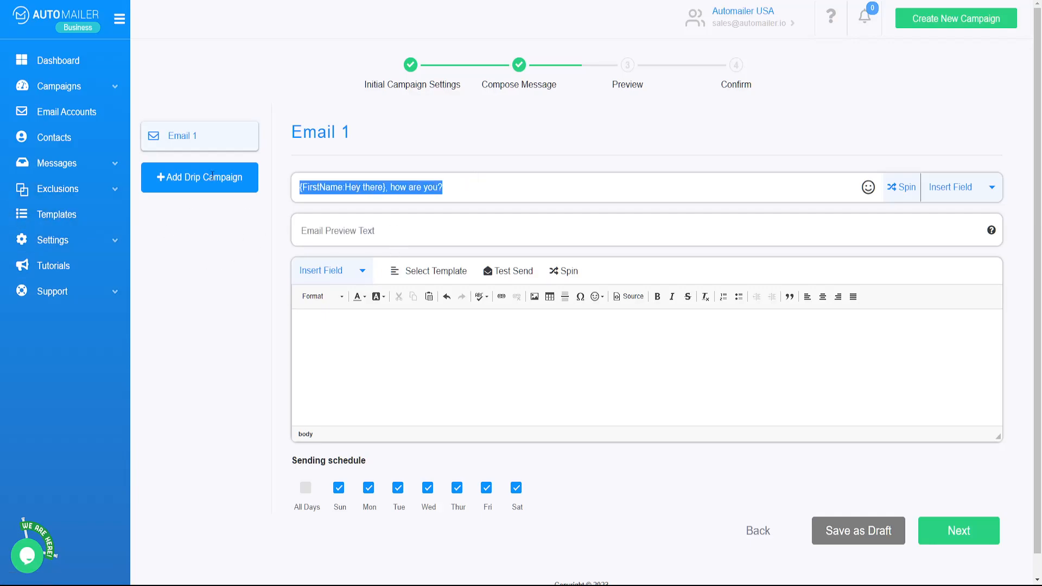
{"action": "key", "text": "BackSpace"}
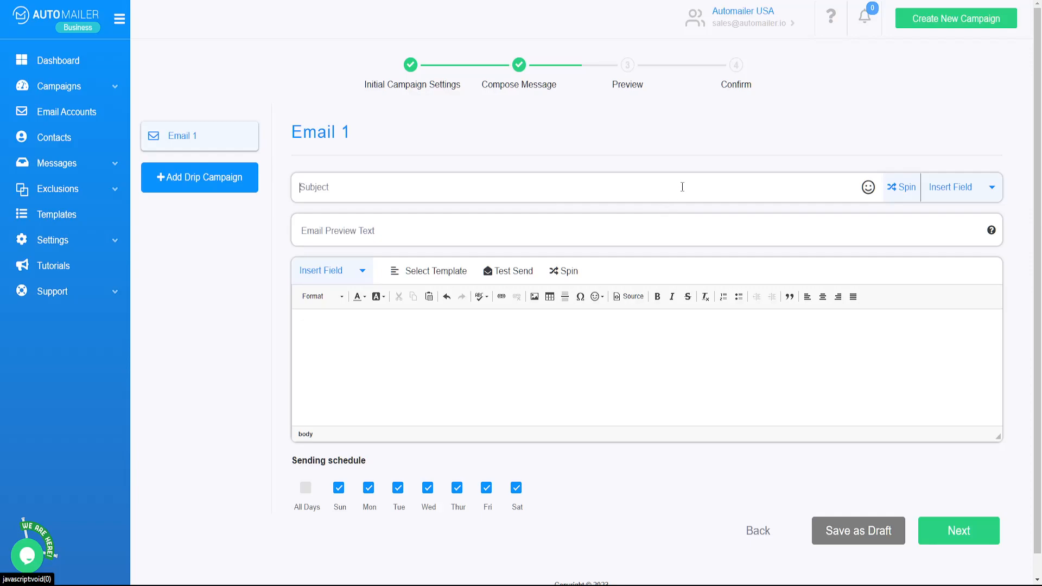
Set Email 1's subject to '{FirstName}, how are you?' using the First Name insert field.
{"action": "left_click", "coordinate": [951, 193]}
{"action": "left_click", "coordinate": [949, 220]}
{"action": "left_click", "coordinate": [613, 211]}
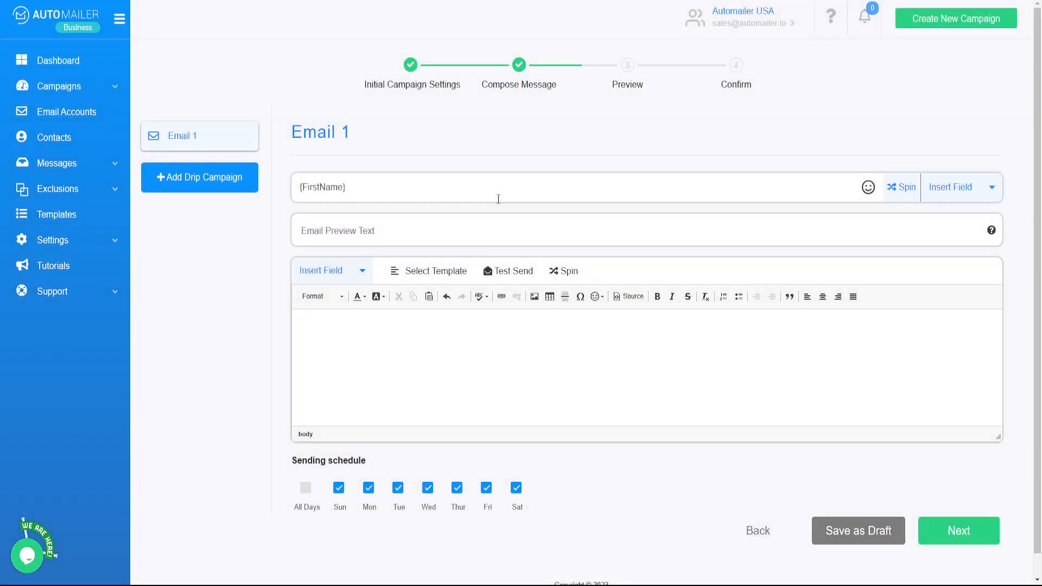
{"action": "type", "text": ", how r"}
{"action": "type", "text": "eo"}
{"action": "type", "text": "r you"}
{"action": "key", "text": "BackSpace"}
{"action": "key", "text": "BackSpace"}
{"action": "key", "text": "BackSpace"}
{"action": "key", "text": "BackSpace"}
{"action": "key", "text": "BackSpace"}
{"action": "key", "text": "BackSpace"}
{"action": "key", "text": "BackSpace"}
{"action": "type", "text": "are you?"}
Add preview text 'Check this out' and start the body with a {FirstName} field.
{"action": "left_click", "coordinate": [429, 228]}
{"action": "type", "text": "C"}
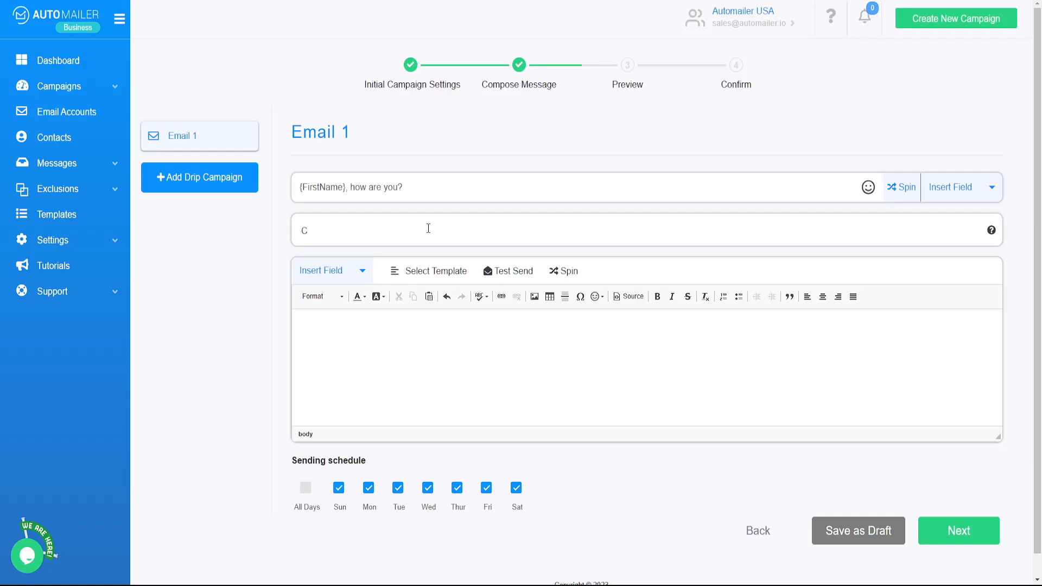
{"action": "type", "text": "hecx"}
{"action": "type", "text": "k this"}
{"action": "type", "text": " out"}
{"action": "left_click", "coordinate": [375, 320]}
{"action": "left_click", "coordinate": [328, 270]}
{"action": "left_click", "coordinate": [339, 298]}
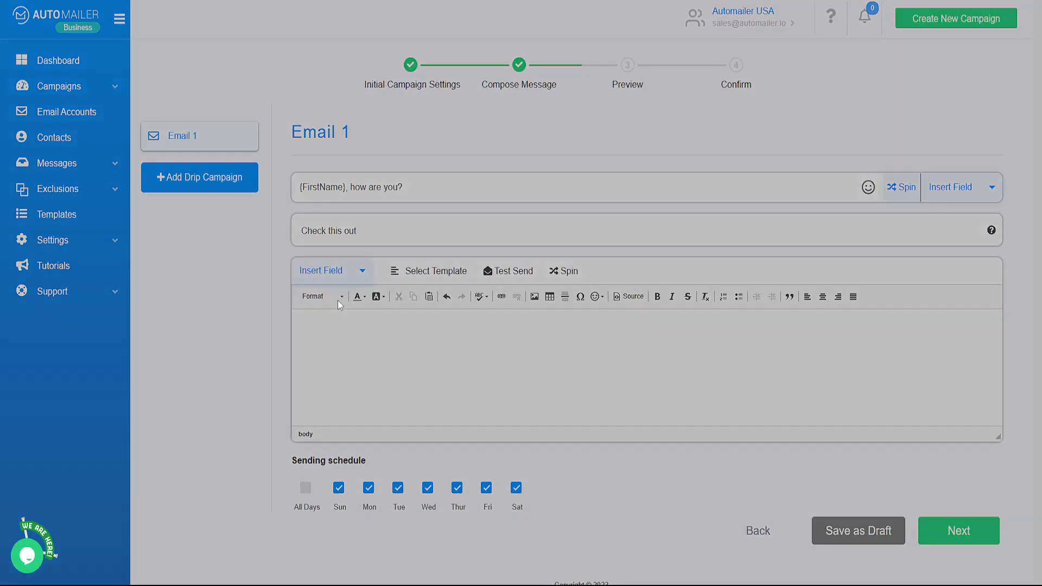
{"action": "left_click", "coordinate": [610, 212]}
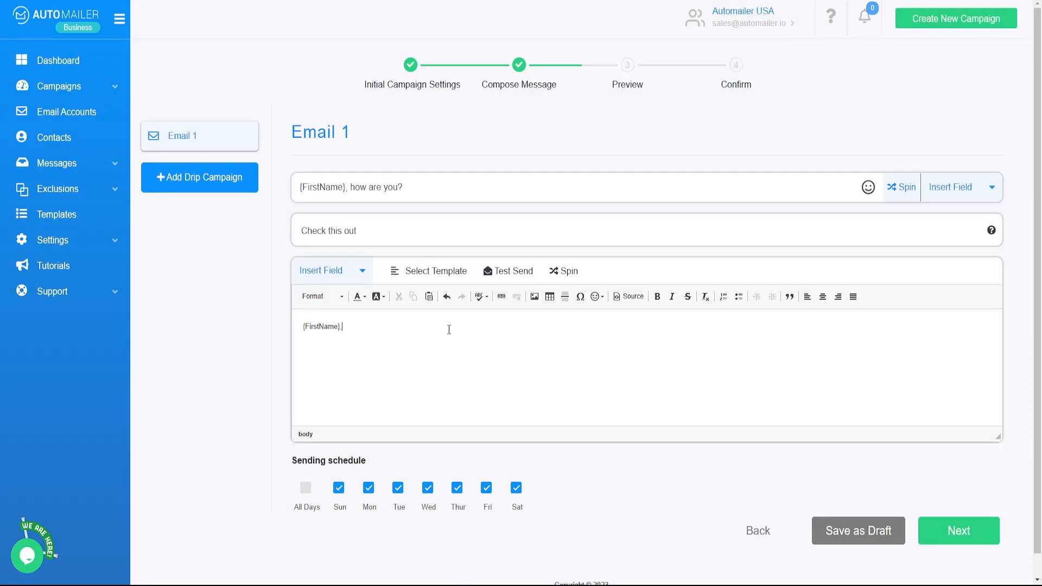
{"action": "key", "text": "Return"}
{"action": "type", "text": "How are you? check this website out"}
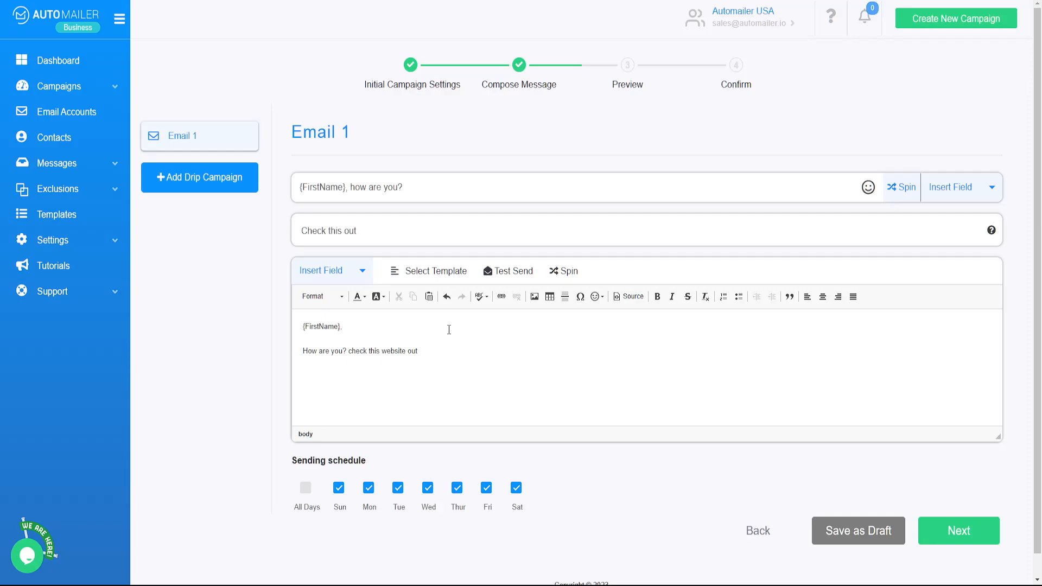
{"action": "type", "text": ": www.automas"}
{"action": "type", "text": "er.io"}
{"action": "left_click_drag", "start_coordinate": [479, 351], "coordinate": [421, 352]}
Attempt to paste a link target before copying the address, then cancel the link dialog.
{"action": "left_click", "coordinate": [497, 298]}
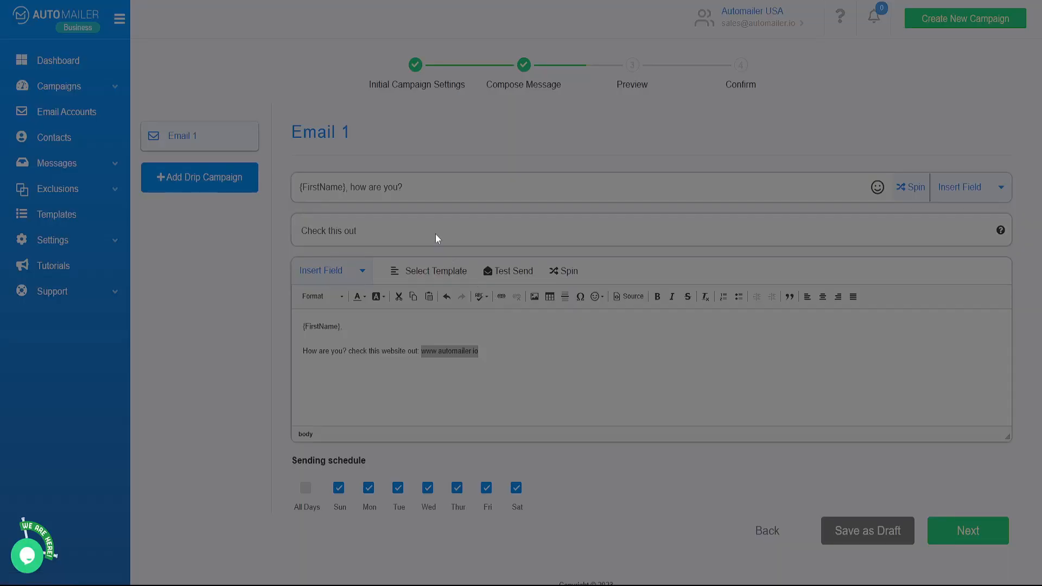
{"action": "right_click", "coordinate": [490, 329]}
{"action": "left_click", "coordinate": [531, 418]}
{"action": "right_click", "coordinate": [493, 330]}
{"action": "left_click", "coordinate": [517, 416]}
{"action": "left_click", "coordinate": [618, 390]}
{"action": "left_click_drag", "start_coordinate": [478, 352], "coordinate": [421, 352]}
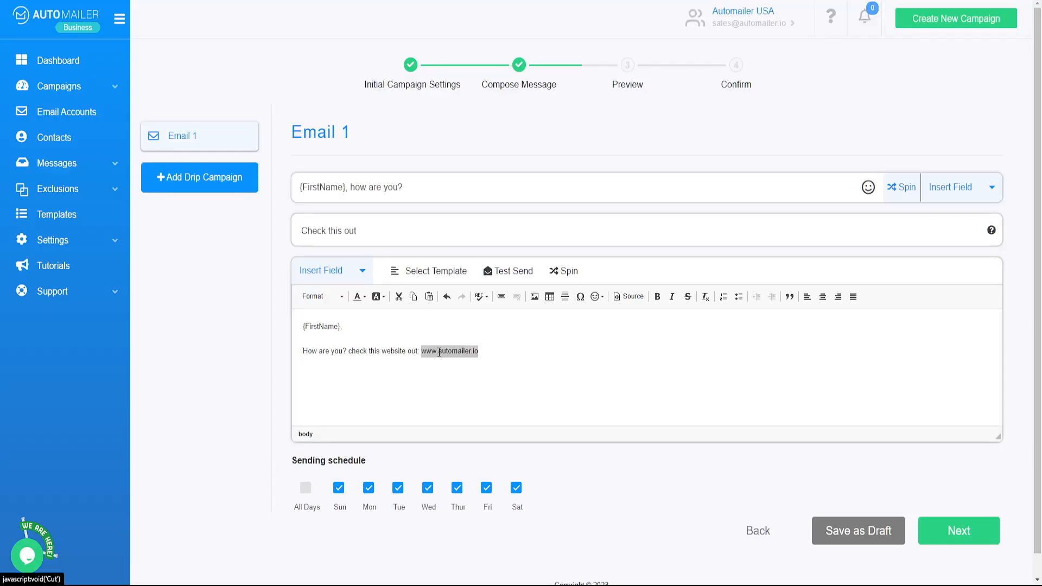
{"action": "right_click", "coordinate": [439, 353]}
{"action": "left_click", "coordinate": [459, 377]}
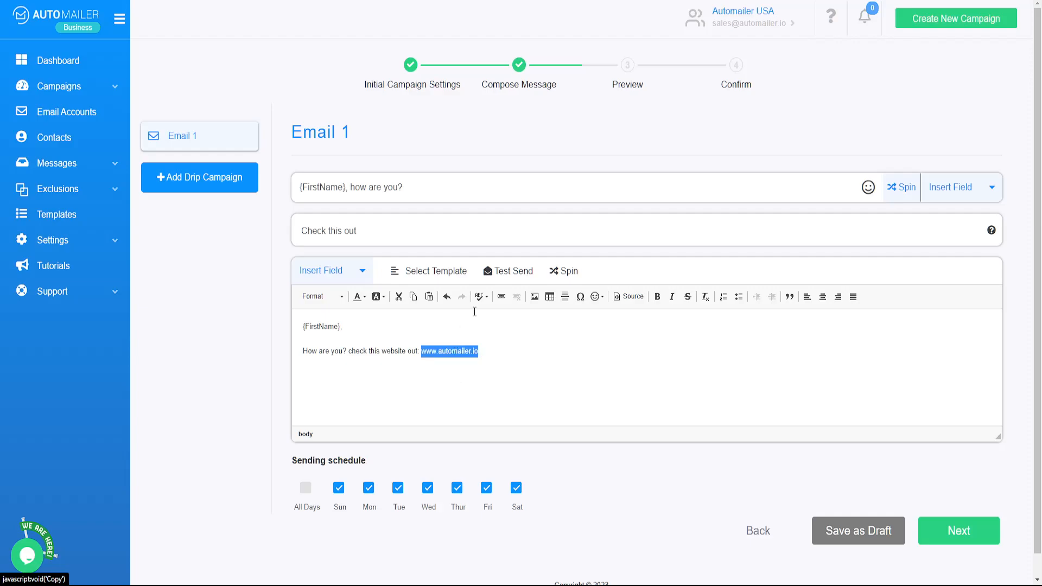
{"action": "left_click", "coordinate": [501, 297]}
{"action": "right_click", "coordinate": [490, 329]}
{"action": "left_click", "coordinate": [516, 418]}
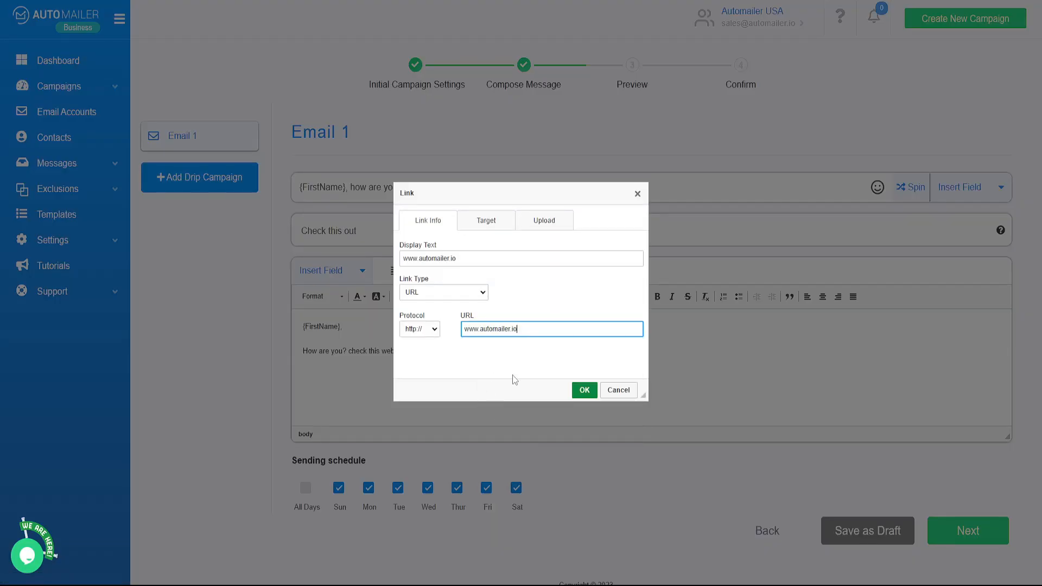
{"action": "left_click", "coordinate": [584, 390]}
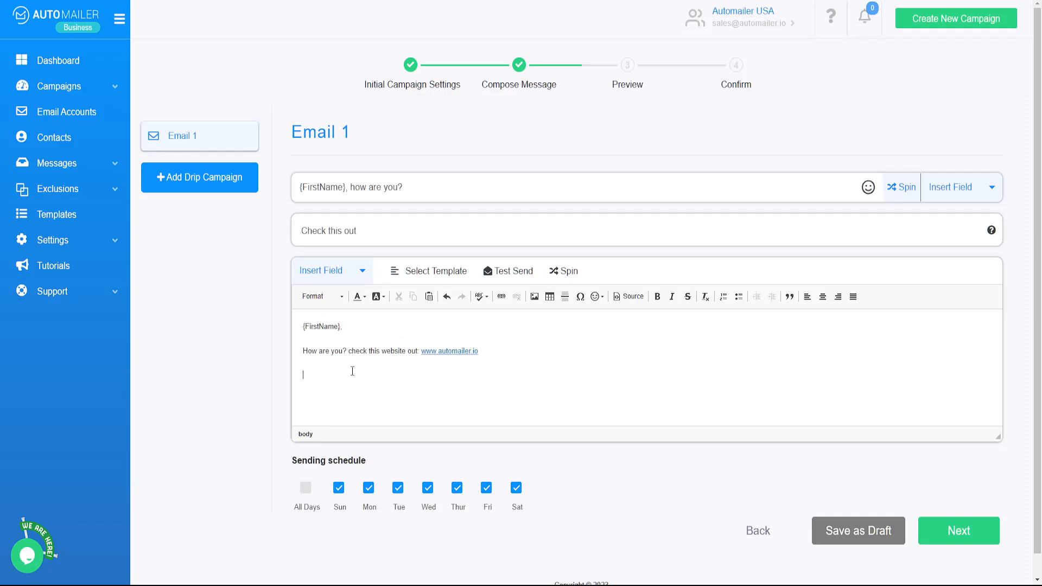
End Email 1's body with the sign-off 'Thanks'.
{"action": "type", "text": "TANK"}
{"action": "key", "text": "BackSpace"}
{"action": "key", "text": "BackSpace"}
{"action": "type", "text": "hanksd"}
Restrict Email 1 to Monday–Friday sending by unchecking Sun and Sat, and add a second drip email.
{"action": "scroll", "coordinate": [250, 372], "scroll_direction": "down", "scroll_amount": 1}
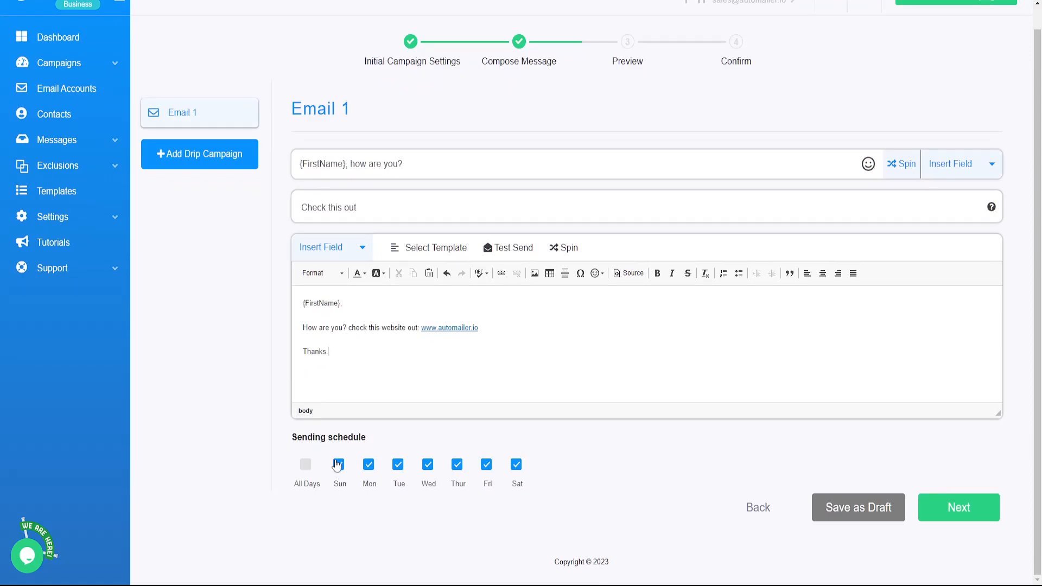
{"action": "left_click", "coordinate": [339, 465]}
{"action": "left_click", "coordinate": [516, 464]}
{"action": "scroll", "coordinate": [272, 358], "scroll_direction": "up", "scroll_amount": 1}
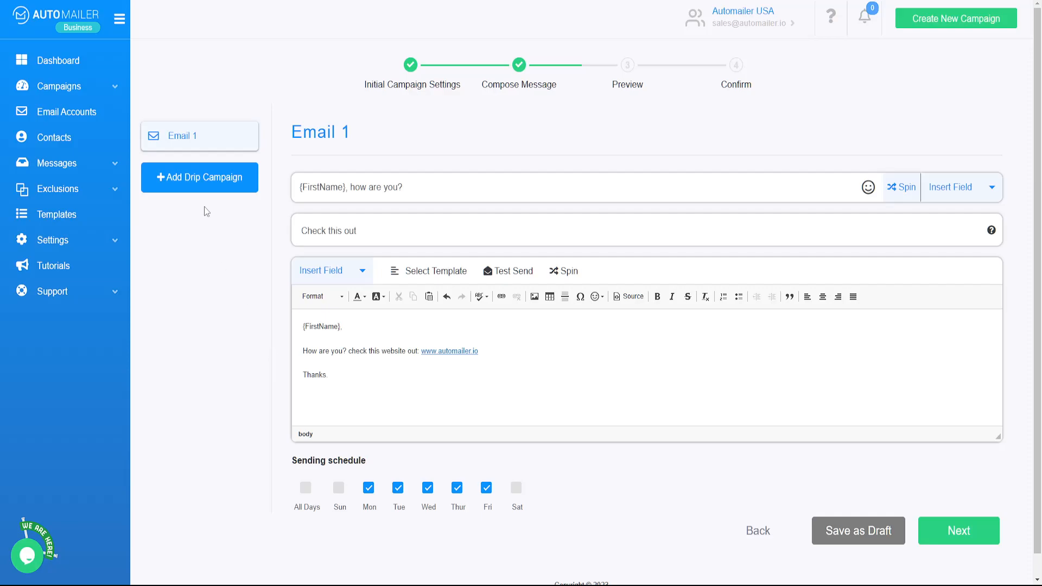
{"action": "left_click", "coordinate": [205, 190]}
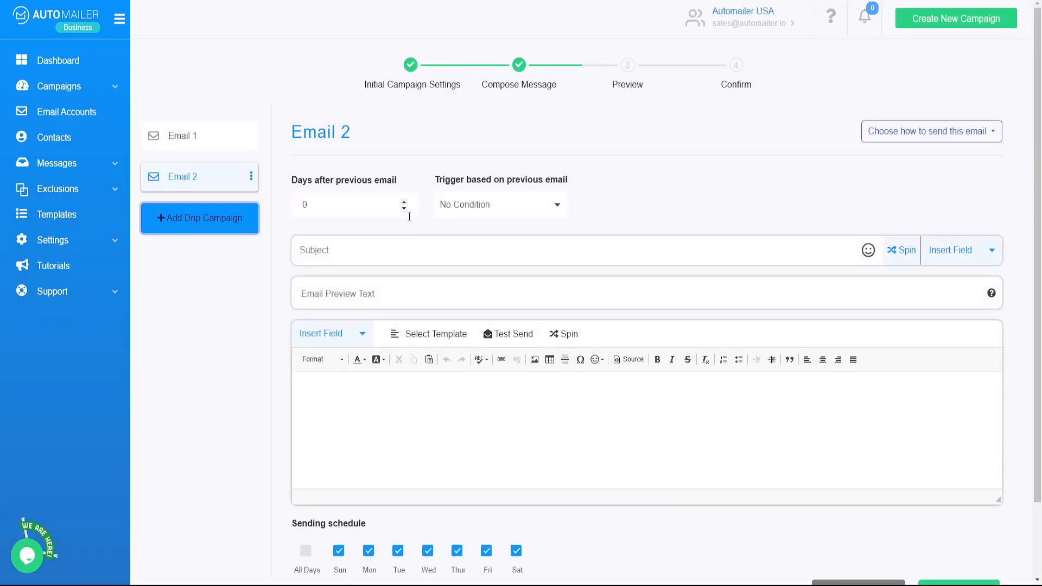
Delay Email 2 by 3 days after the previous email, triggered only when it was Opened.
{"action": "left_click", "coordinate": [211, 138]}
{"action": "left_click", "coordinate": [202, 177]}
{"action": "left_click", "coordinate": [405, 201]}
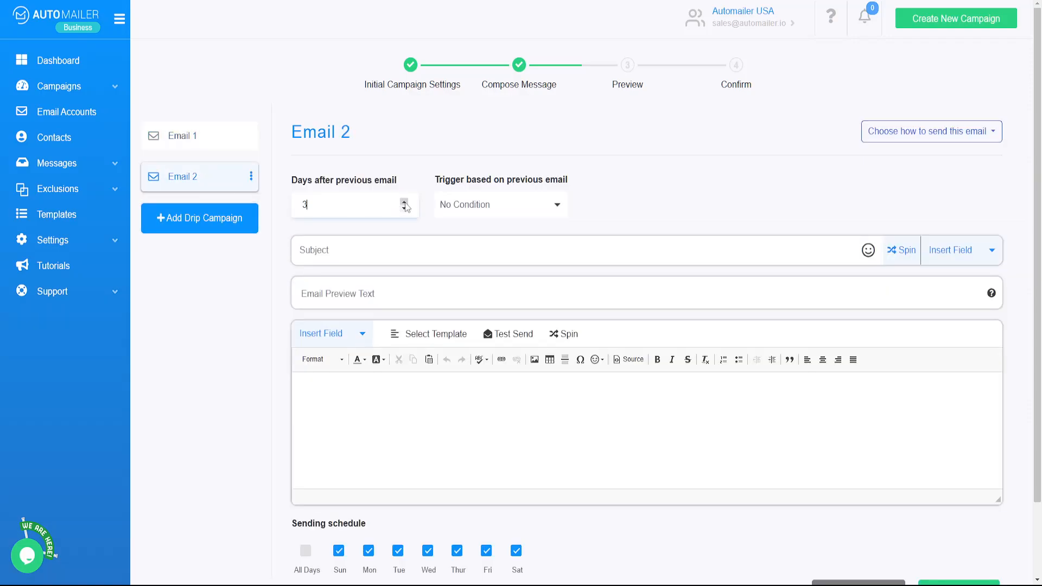
{"action": "left_click", "coordinate": [468, 205]}
{"action": "left_click", "coordinate": [469, 228]}
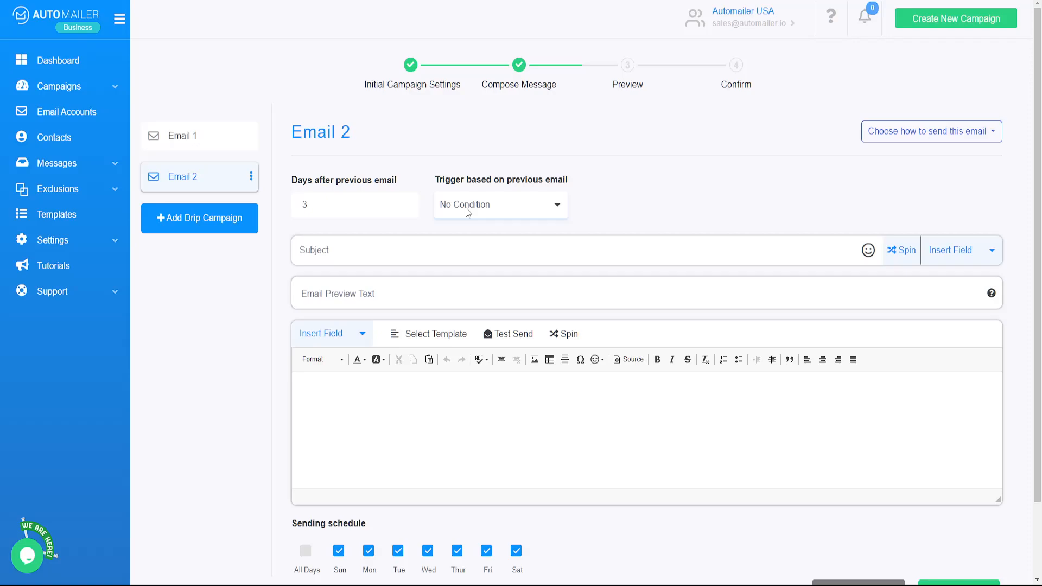
{"action": "left_click", "coordinate": [468, 212]}
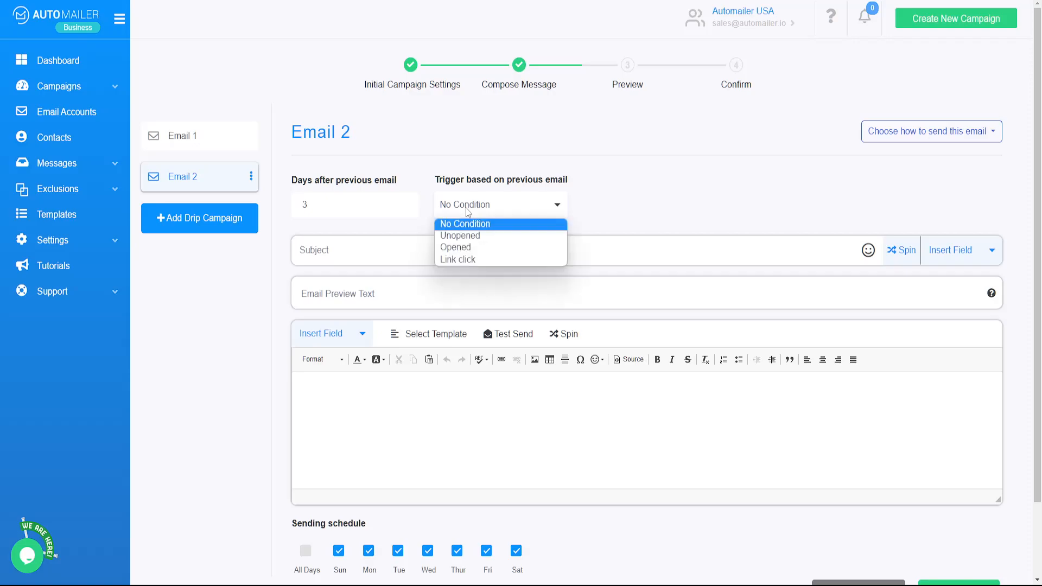
{"action": "left_click", "coordinate": [461, 248]}
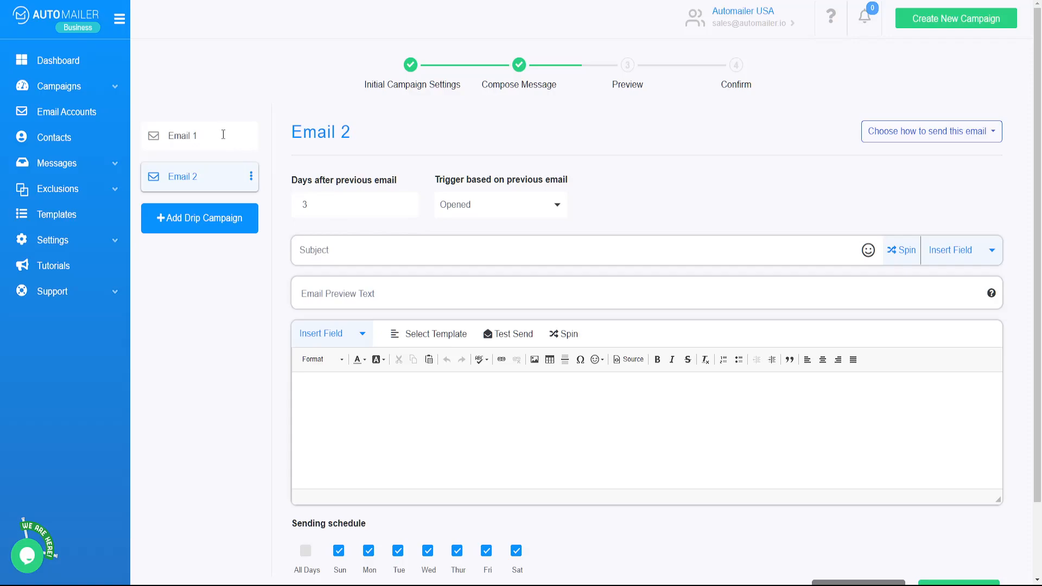
{"action": "left_click", "coordinate": [224, 135]}
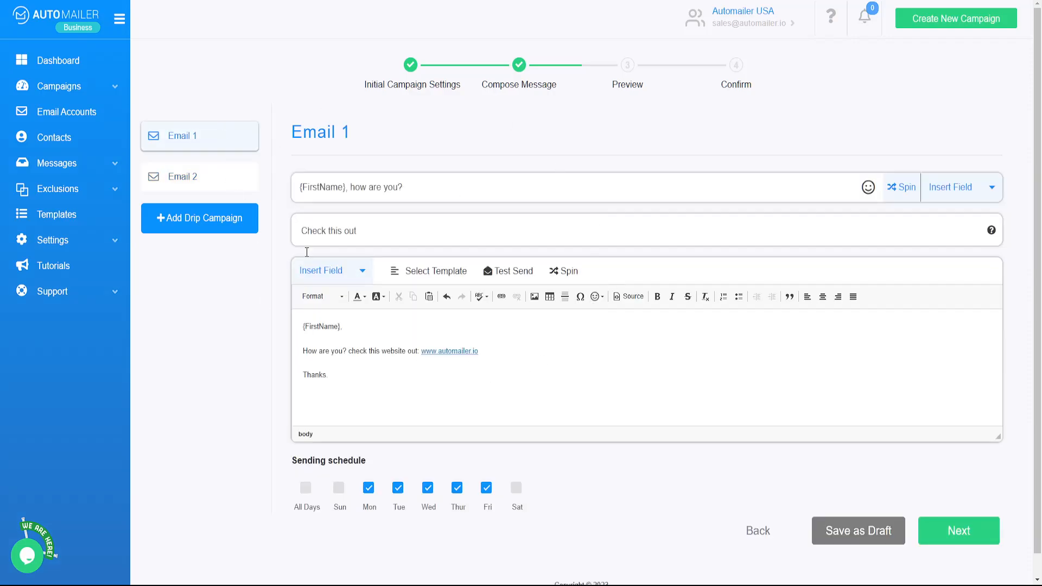
Keep Email 2's delay at 3 days and try the Unopened trigger.
{"action": "left_click", "coordinate": [242, 184]}
{"action": "left_click_drag", "start_coordinate": [337, 205], "coordinate": [272, 205]}
{"action": "left_click", "coordinate": [276, 206]}
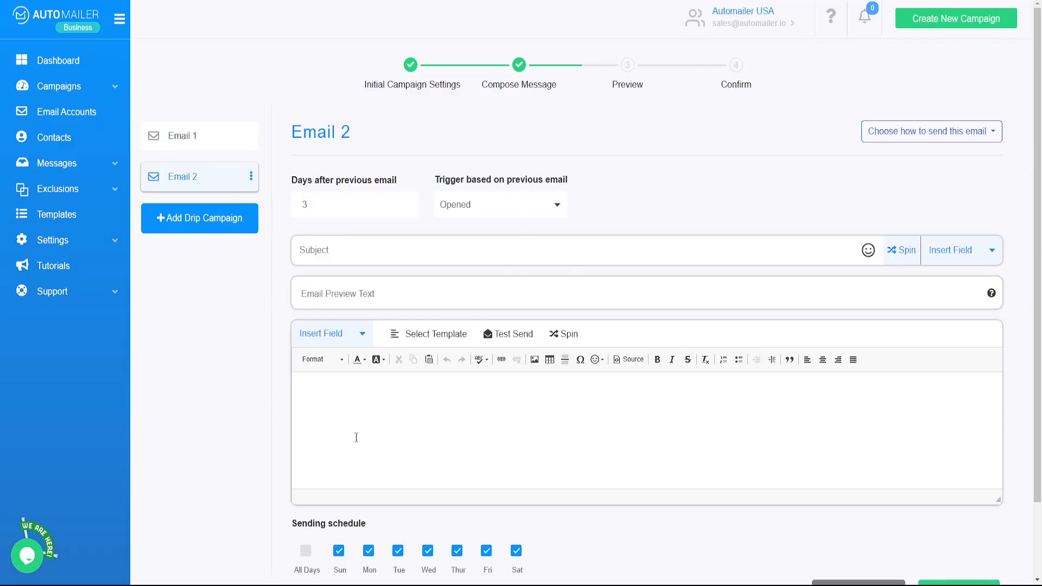
{"action": "left_click", "coordinate": [481, 214]}
{"action": "left_click", "coordinate": [482, 237]}
{"action": "left_click", "coordinate": [216, 143]}
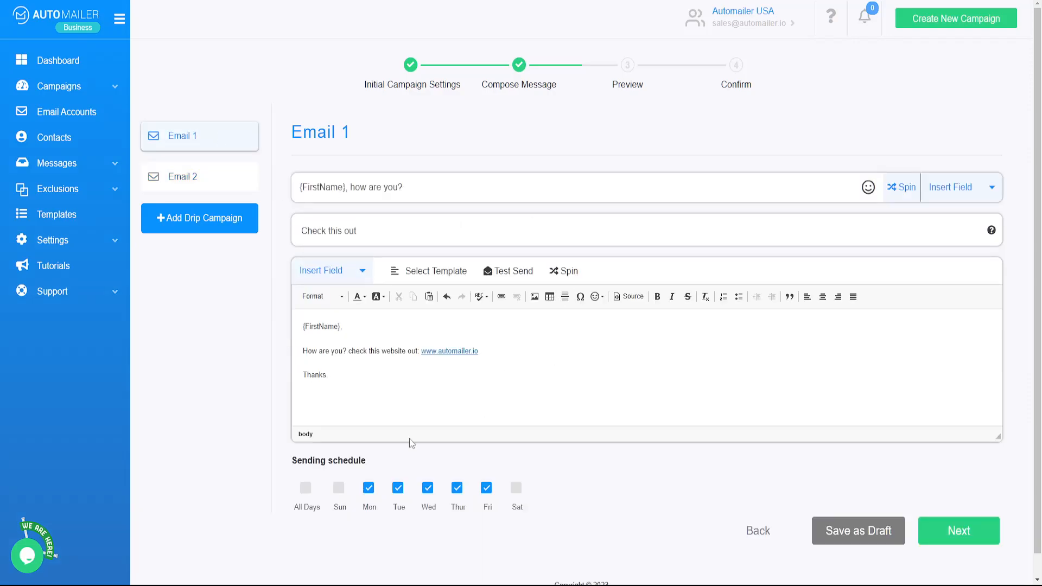
{"action": "left_click", "coordinate": [243, 185]}
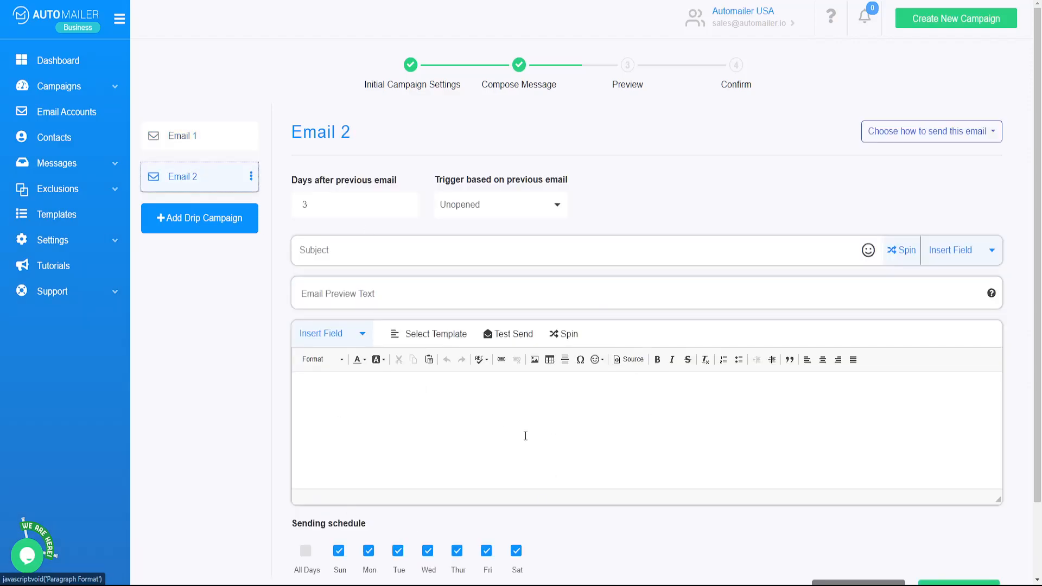
Try the Link click trigger for Email 2, then settle on No Condition.
{"action": "left_click", "coordinate": [478, 217]}
{"action": "left_click", "coordinate": [475, 260]}
{"action": "left_click", "coordinate": [211, 139]}
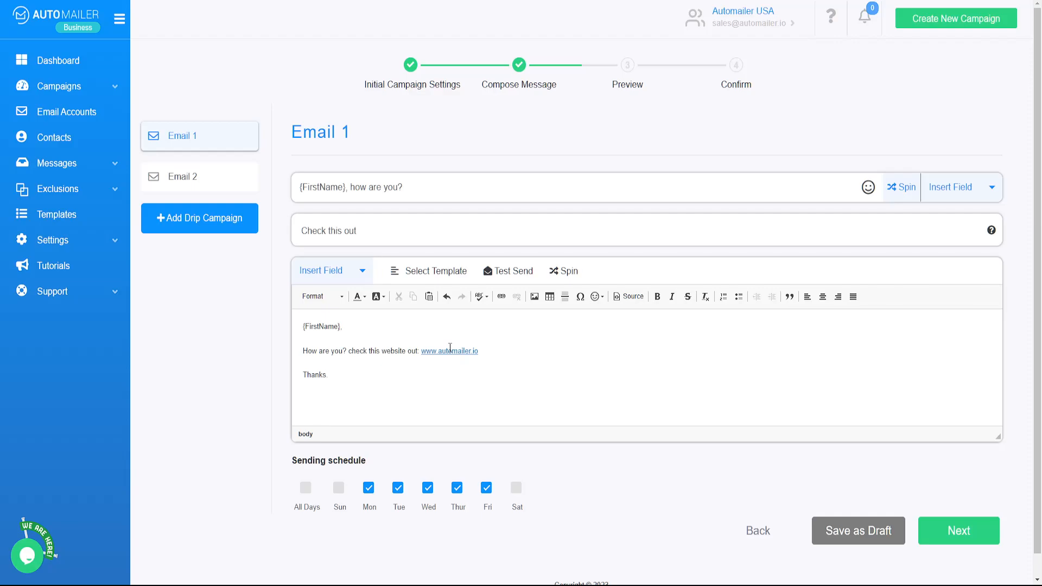
{"action": "left_click", "coordinate": [196, 175]}
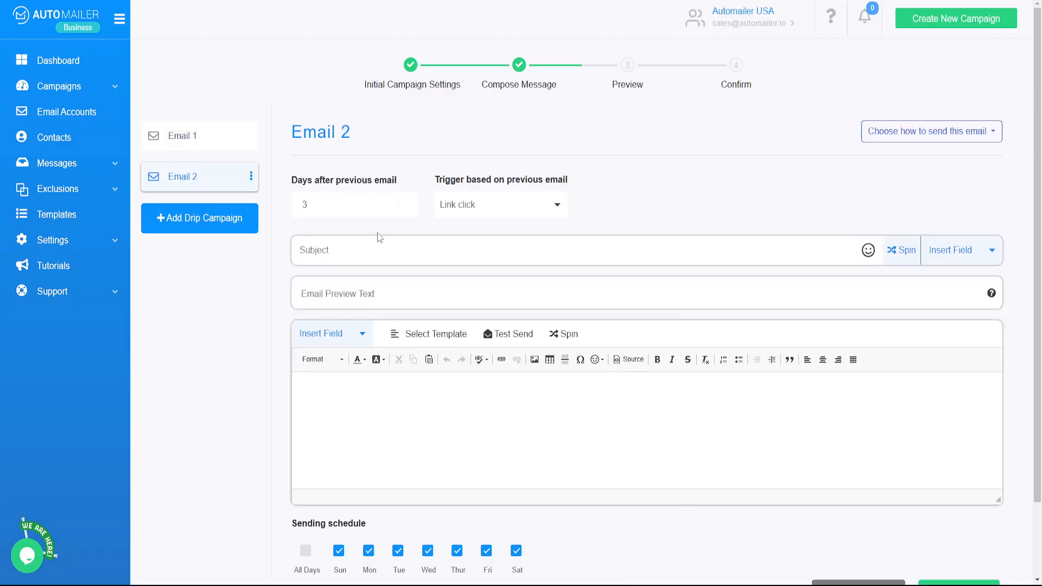
{"action": "left_click", "coordinate": [456, 204]}
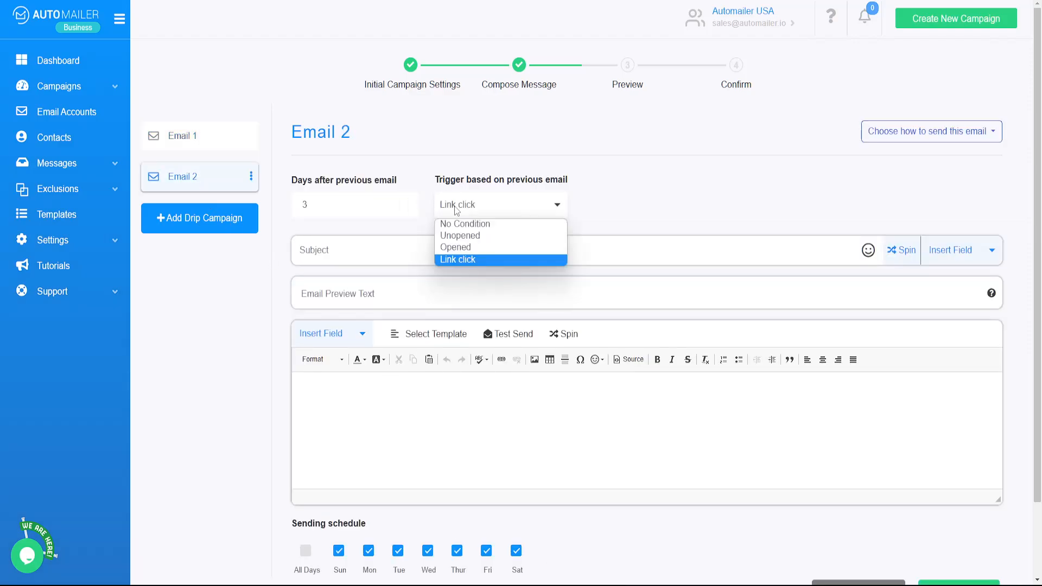
{"action": "left_click", "coordinate": [459, 227]}
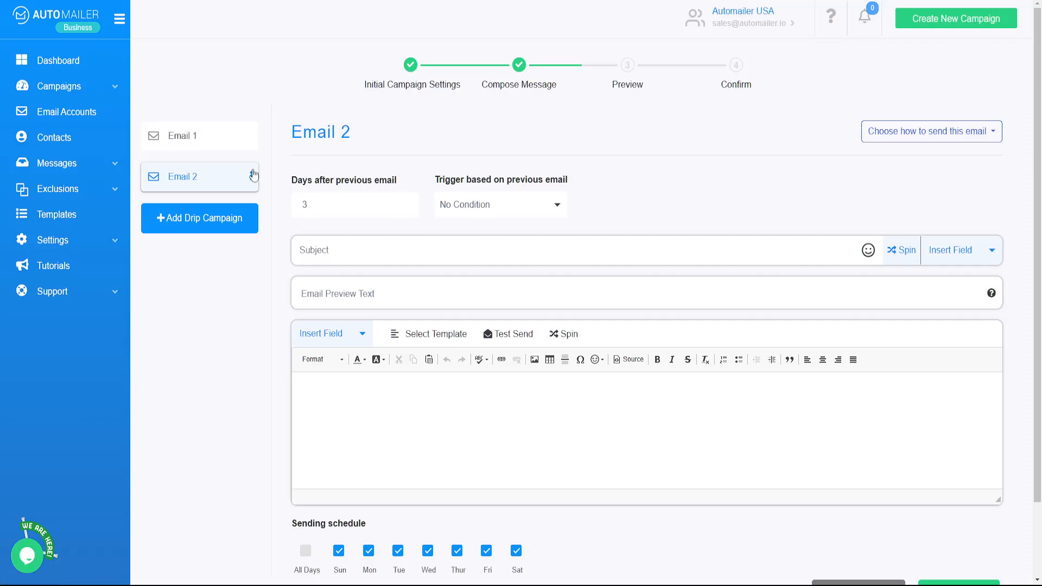
{"action": "left_click", "coordinate": [210, 127]}
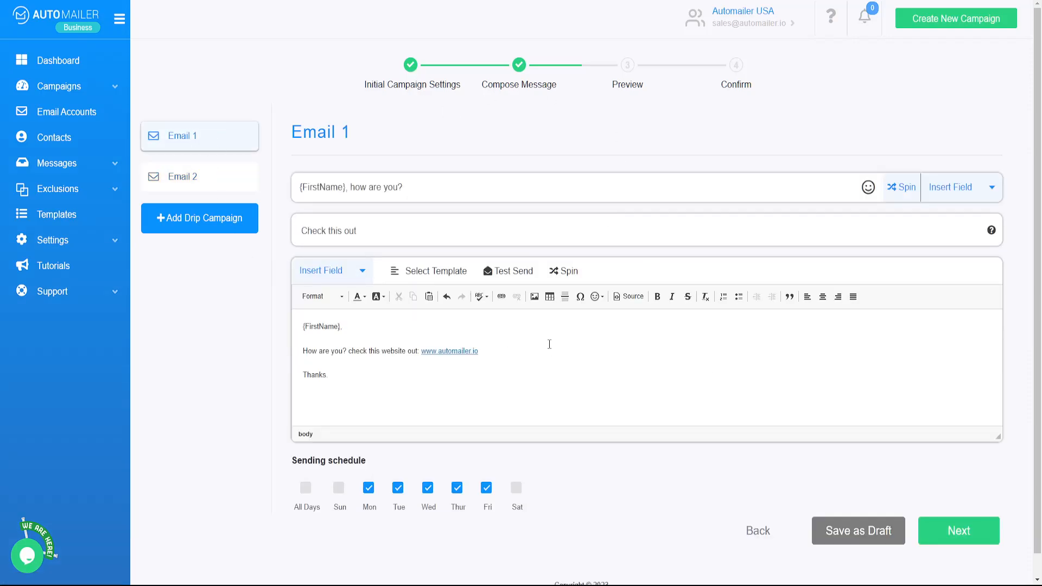
{"action": "left_click", "coordinate": [191, 179]}
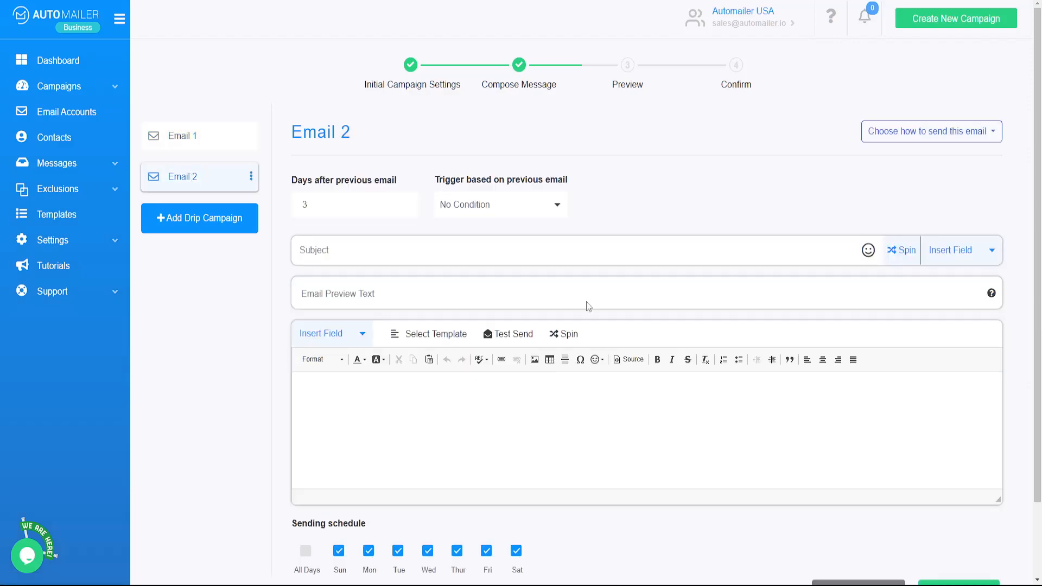
{"action": "left_click", "coordinate": [223, 137]}
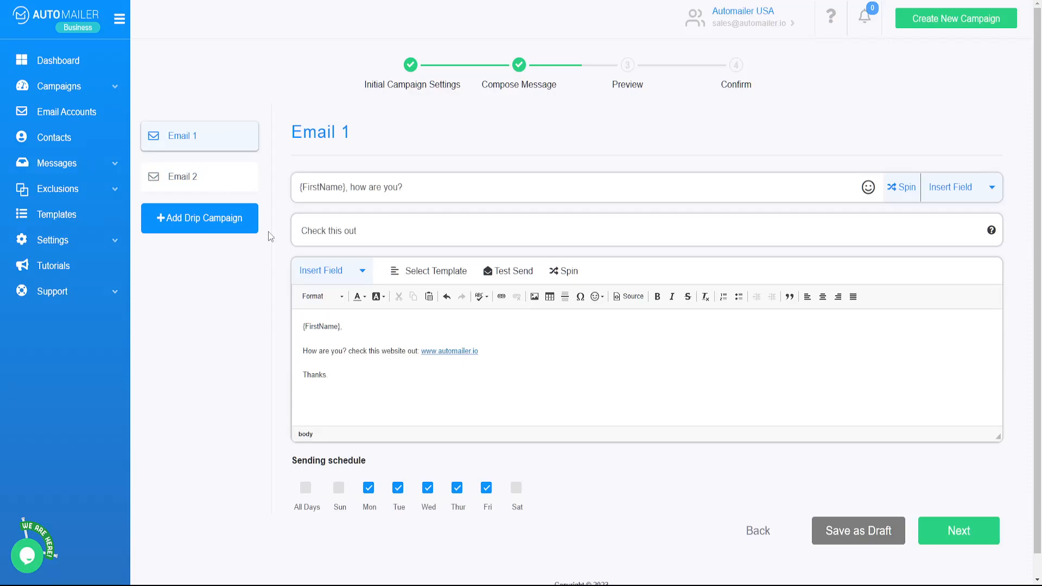
Fill Email 2 with the saved Demo template's 'Checking in' message.
{"action": "left_click", "coordinate": [232, 175]}
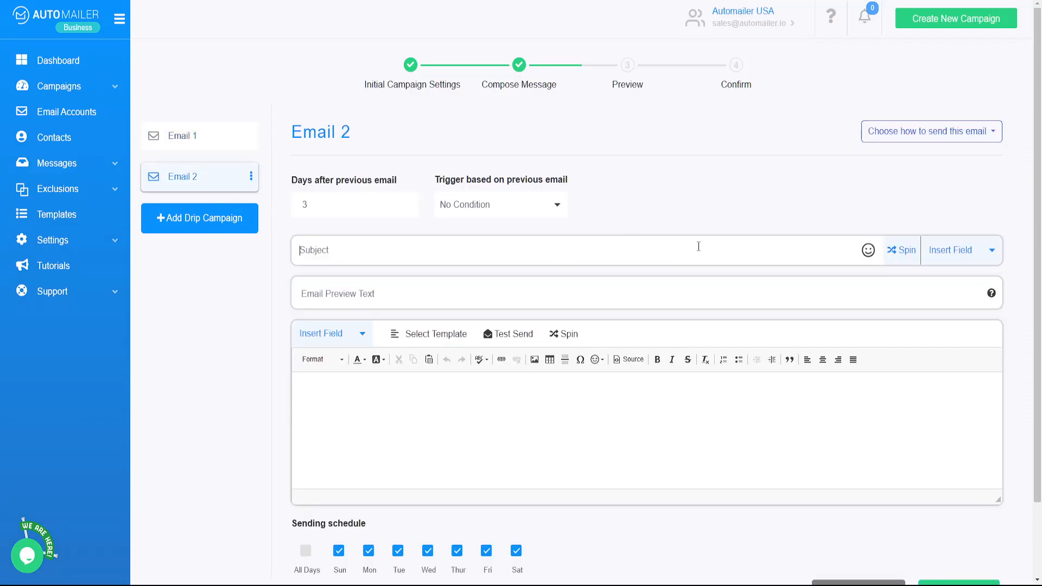
{"action": "left_click", "coordinate": [412, 334]}
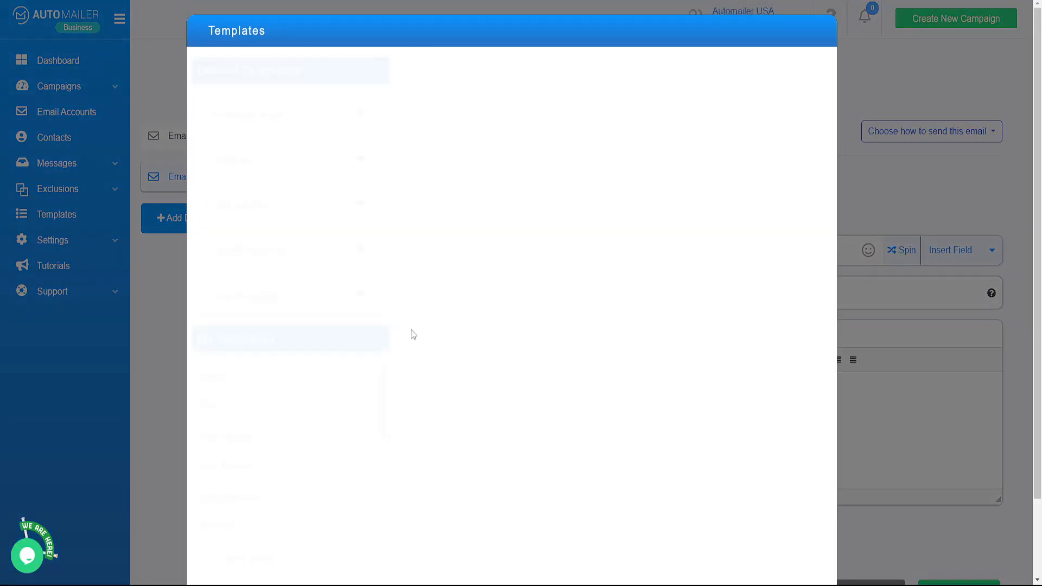
{"action": "scroll", "coordinate": [274, 395], "scroll_direction": "down", "scroll_amount": 1}
{"action": "scroll", "coordinate": [253, 393], "scroll_direction": "up", "scroll_amount": 1}
{"action": "left_click", "coordinate": [251, 383]}
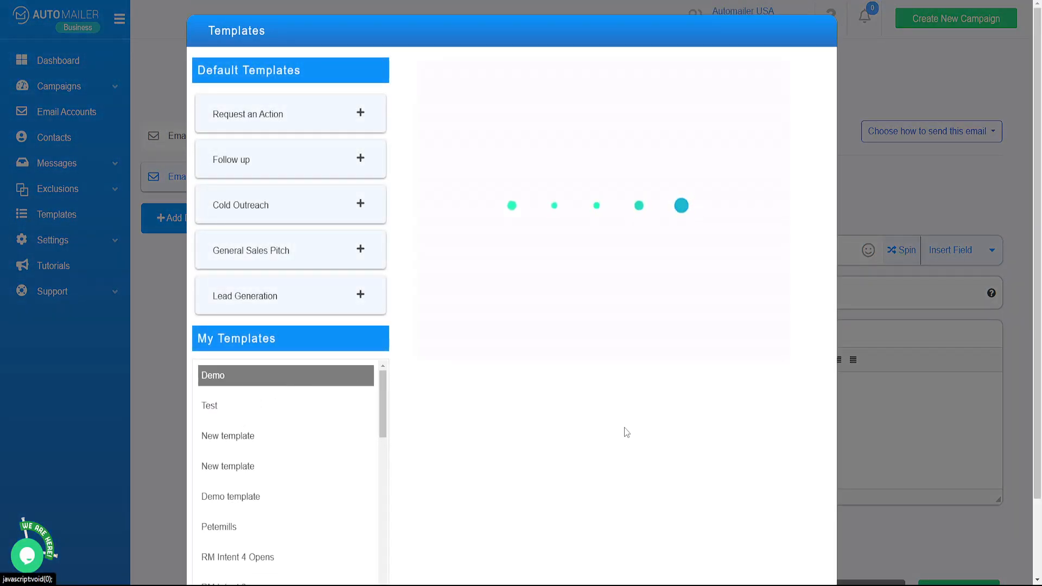
{"action": "left_click", "coordinate": [630, 498]}
Exclude Sunday from Email 2's sending schedule and add a third drip email.
{"action": "scroll", "coordinate": [273, 344], "scroll_direction": "down", "scroll_amount": 2}
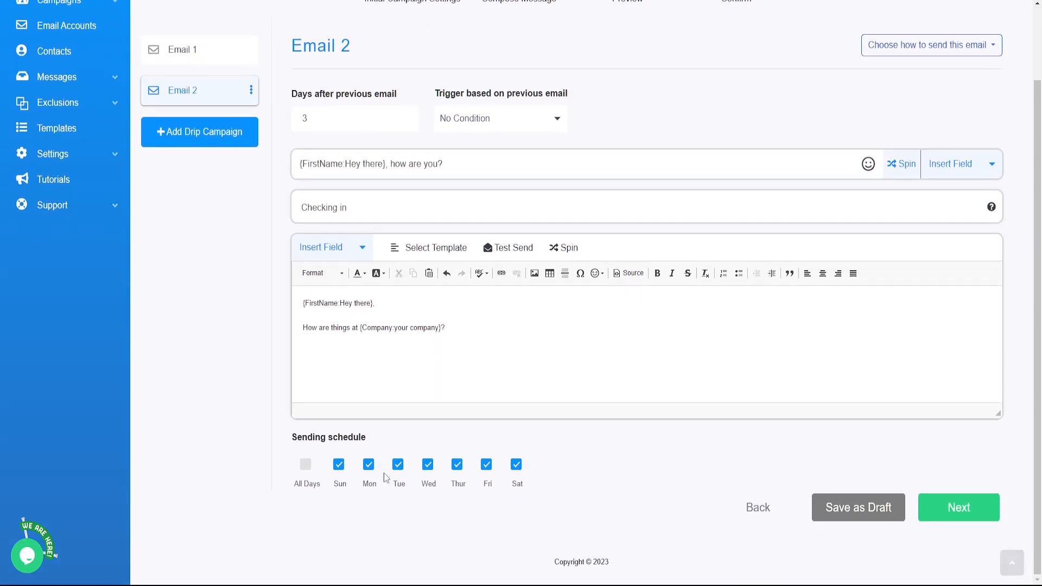
{"action": "left_click", "coordinate": [339, 465]}
{"action": "scroll", "coordinate": [516, 470], "scroll_direction": "up", "scroll_amount": 2}
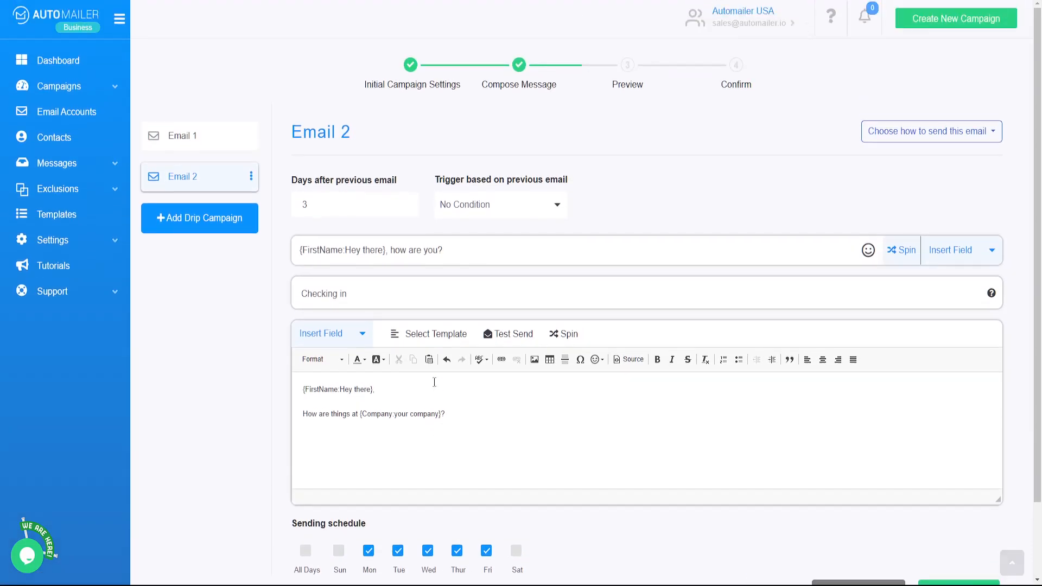
{"action": "left_click", "coordinate": [234, 229]}
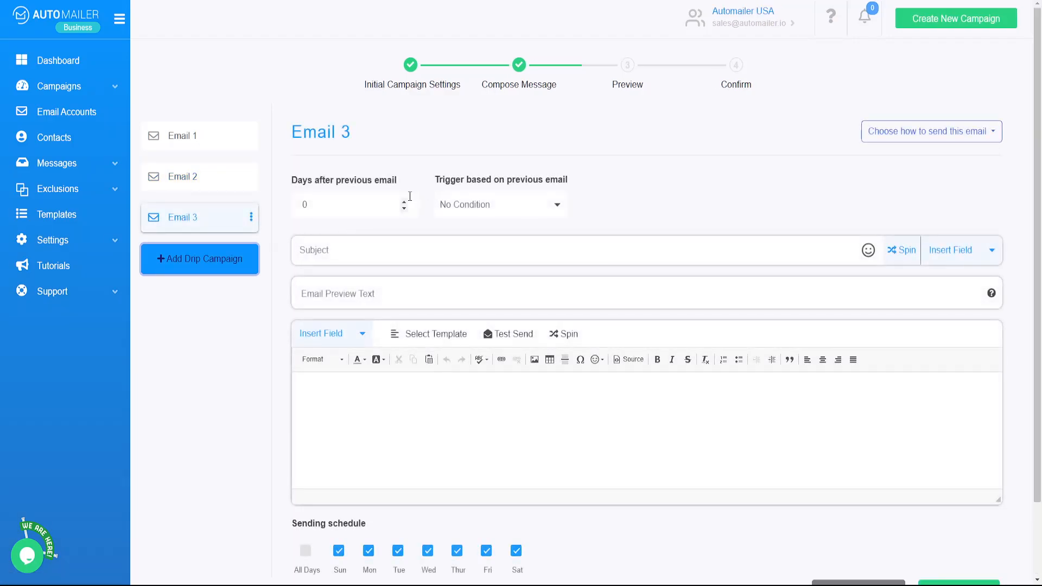
Keep Email 3 on No Condition and fill it from the second saved 'New template'.
{"action": "left_click", "coordinate": [486, 209]}
{"action": "left_click", "coordinate": [478, 225]}
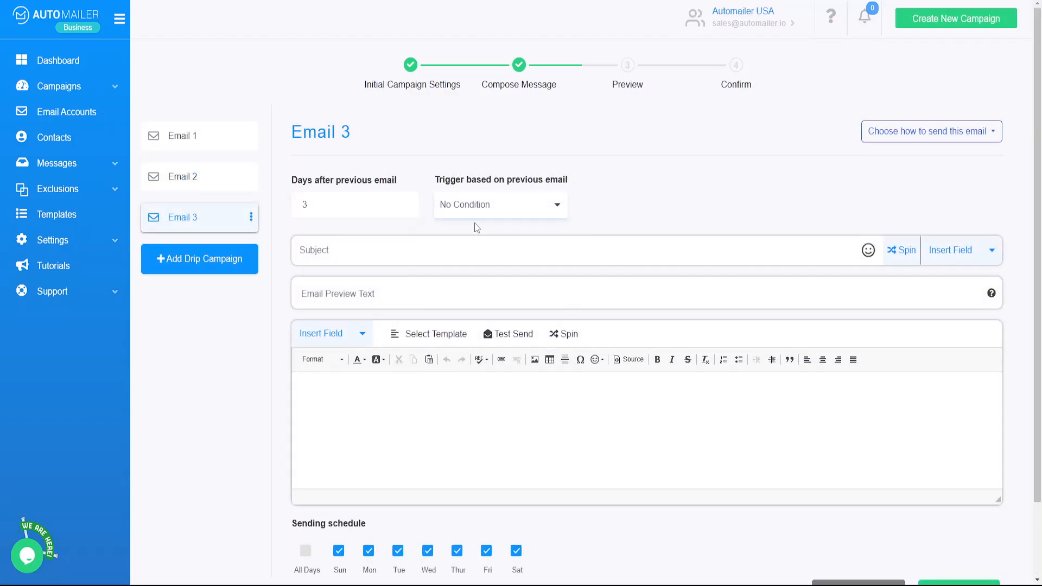
{"action": "left_click", "coordinate": [431, 333]}
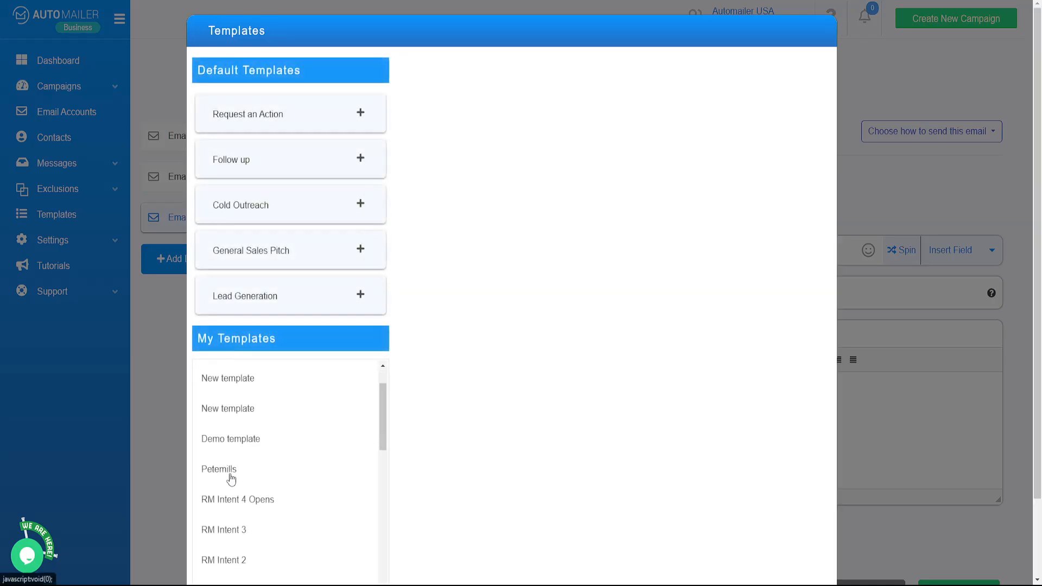
{"action": "scroll", "coordinate": [233, 461], "scroll_direction": "down", "scroll_amount": 1}
{"action": "left_click", "coordinate": [269, 413]}
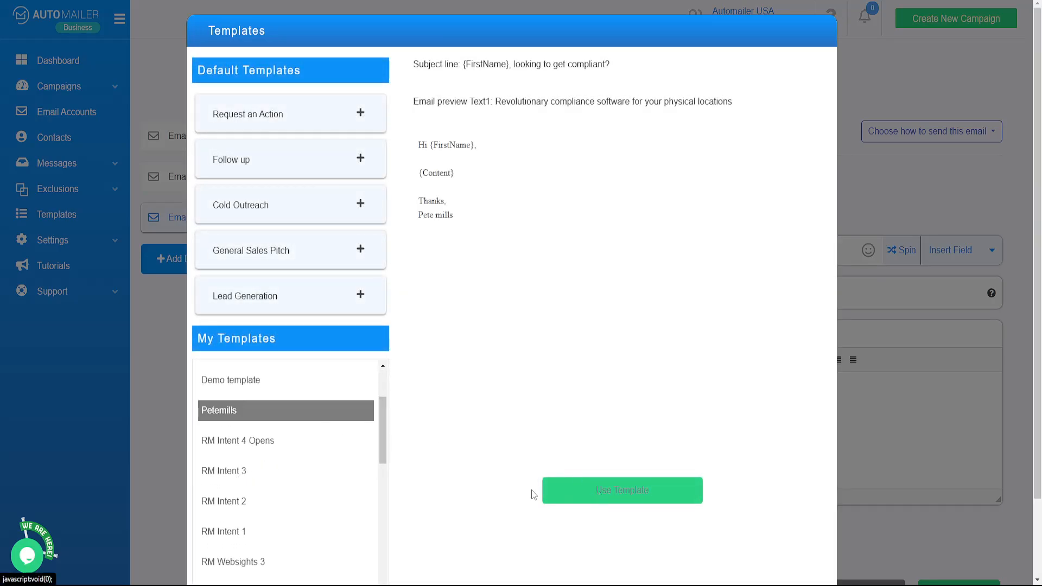
{"action": "scroll", "coordinate": [282, 413], "scroll_direction": "up", "scroll_amount": 1}
{"action": "left_click", "coordinate": [273, 413]}
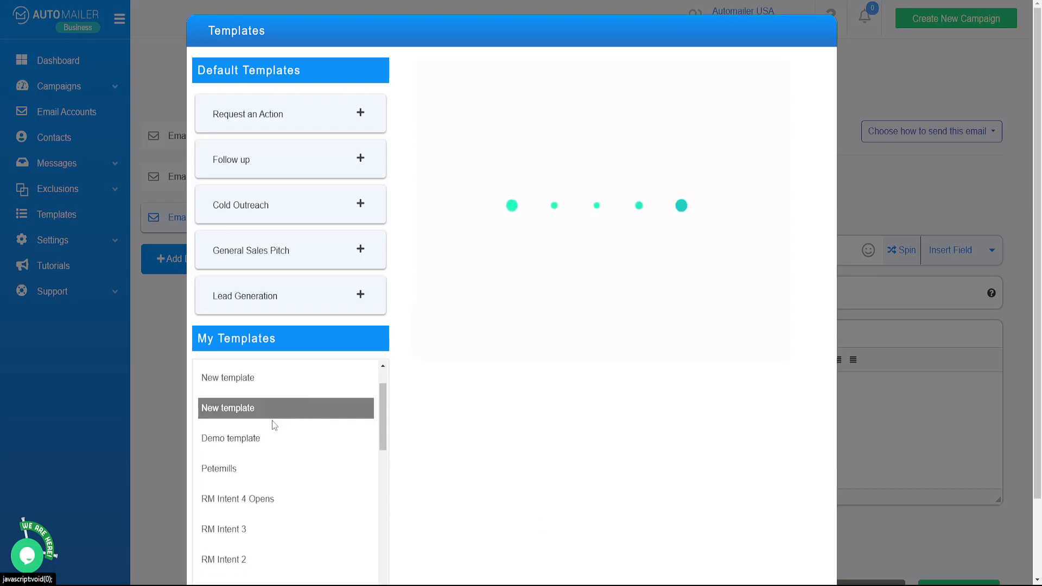
{"action": "left_click", "coordinate": [566, 505]}
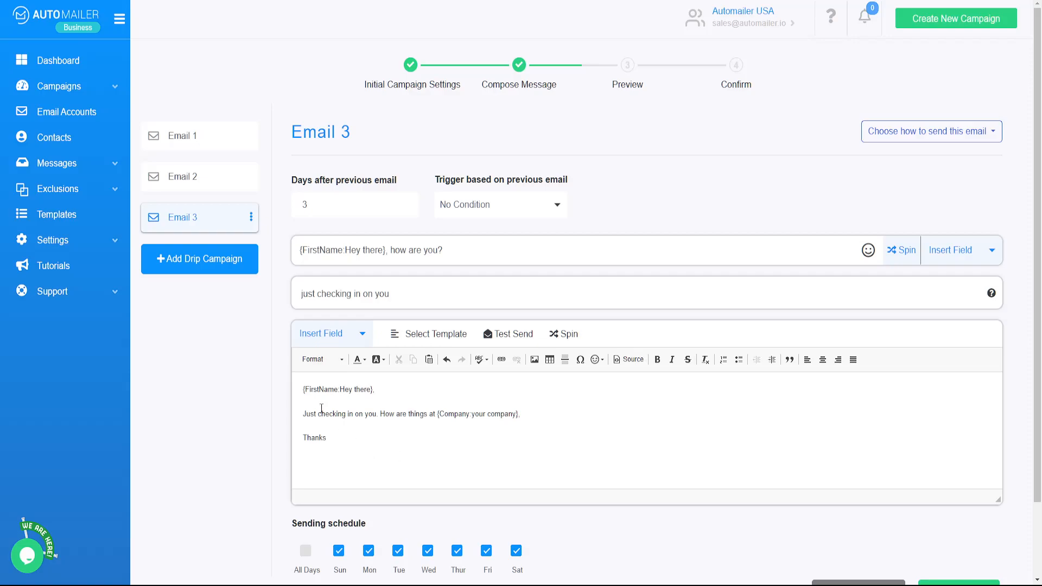
{"action": "left_click", "coordinate": [229, 140]}
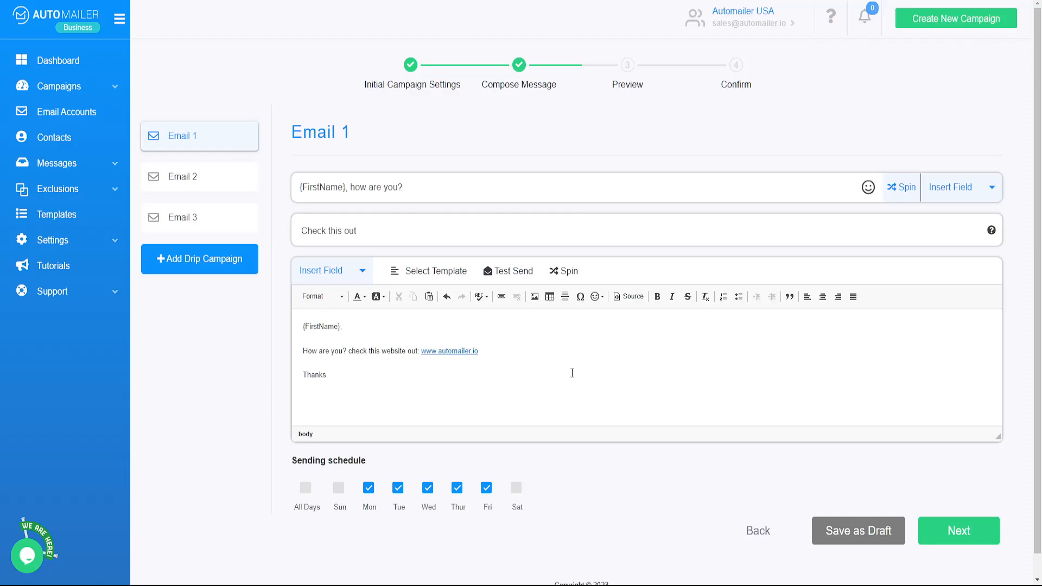
Review Emails 1, 2 and 3 in turn, ending on Email 3.
{"action": "left_click", "coordinate": [229, 176]}
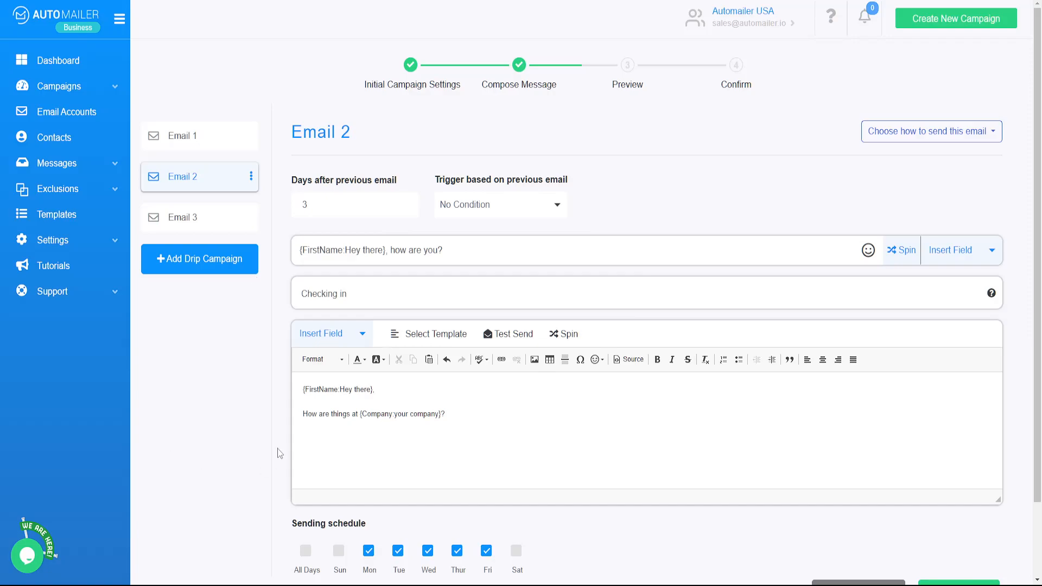
{"action": "left_click", "coordinate": [216, 216]}
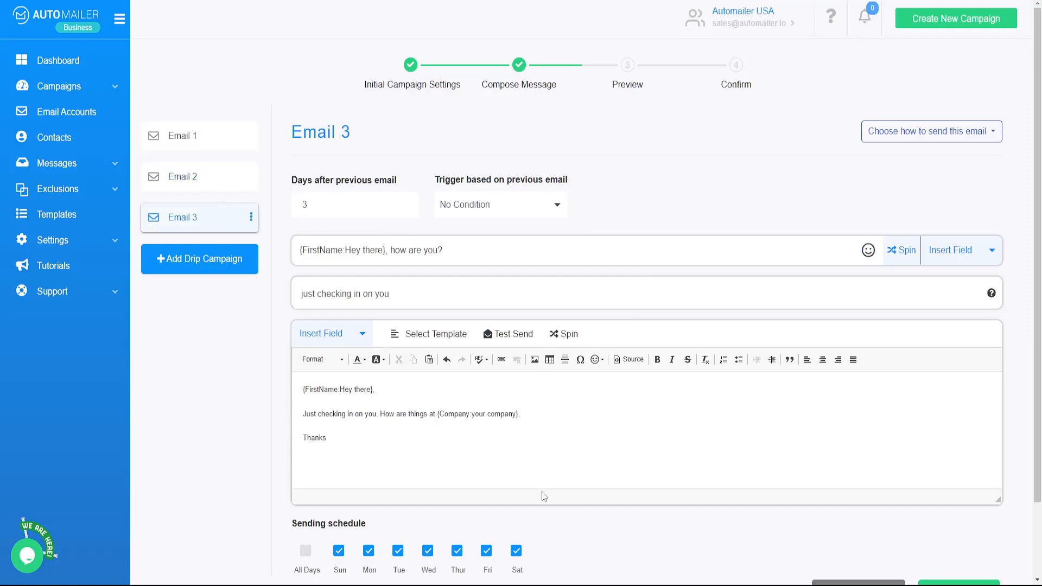
{"action": "left_click", "coordinate": [186, 145]}
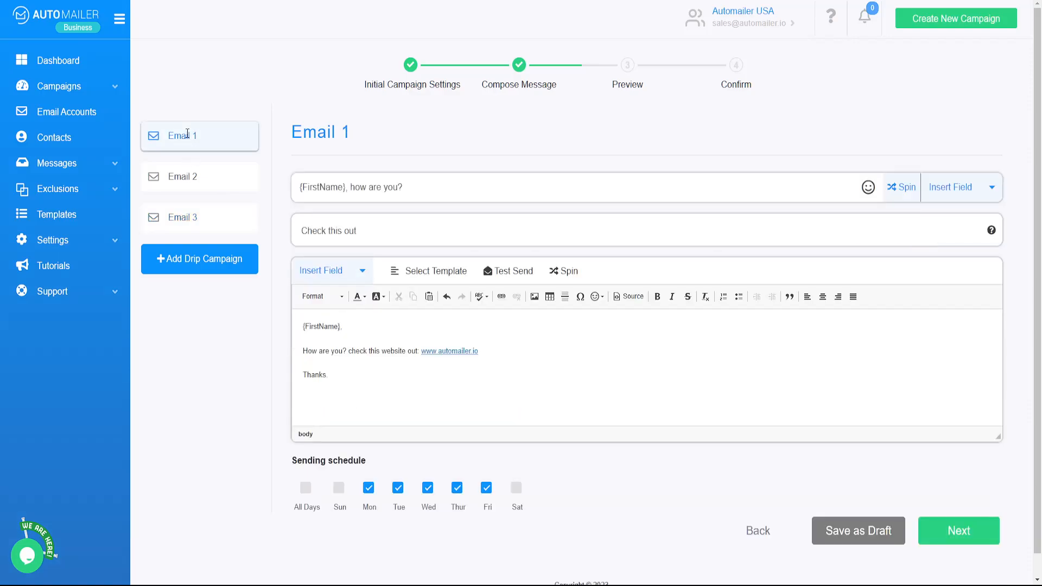
{"action": "left_click", "coordinate": [189, 176]}
{"action": "left_click", "coordinate": [189, 217]}
{"action": "left_click", "coordinate": [227, 177]}
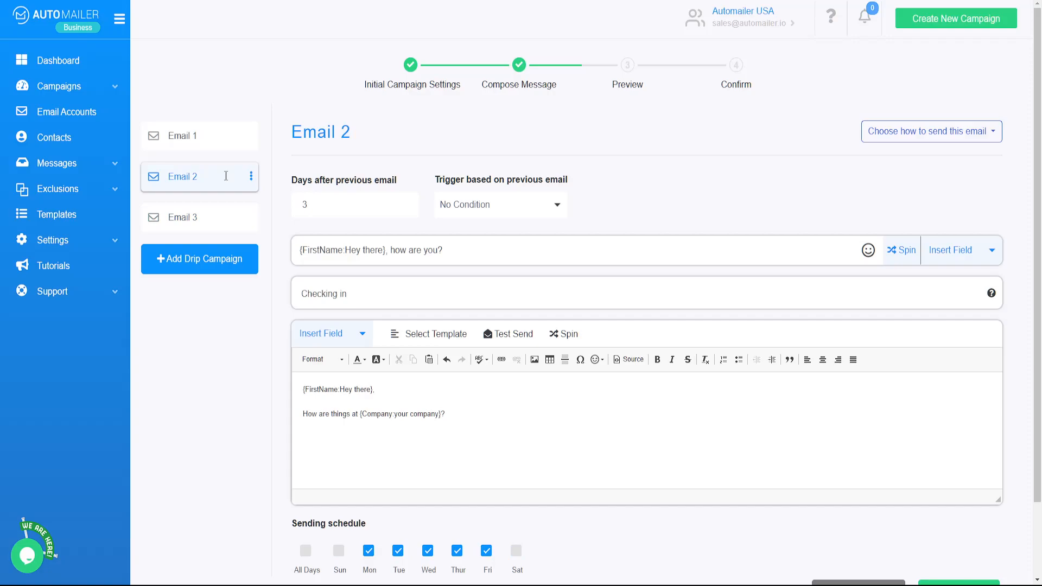
{"action": "left_click", "coordinate": [206, 213]}
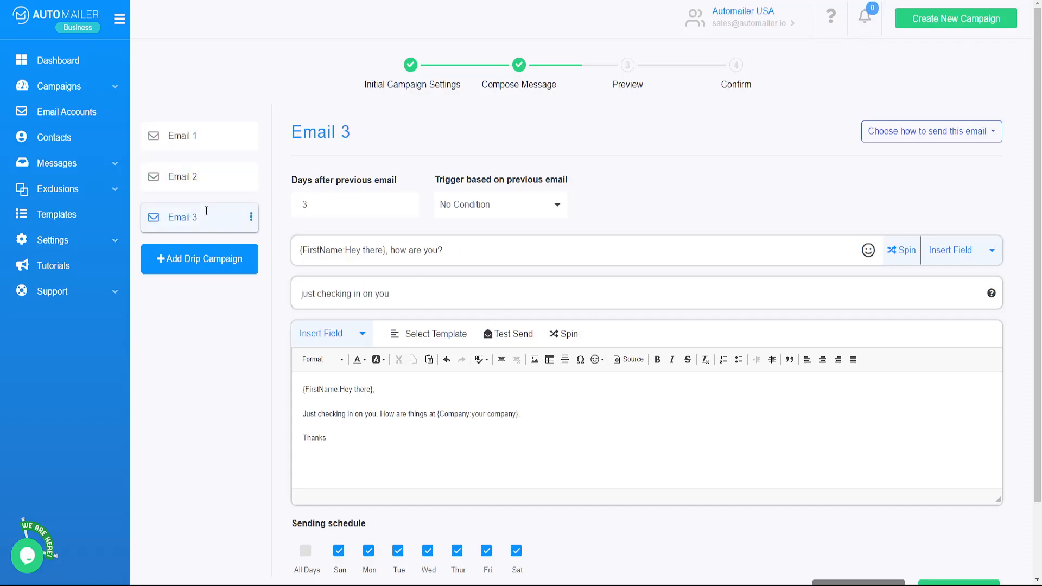
{"action": "left_click", "coordinate": [210, 142]}
{"action": "left_click", "coordinate": [208, 174]}
{"action": "left_click", "coordinate": [201, 218]}
{"action": "left_click", "coordinate": [213, 132]}
{"action": "left_click", "coordinate": [204, 176]}
{"action": "left_click", "coordinate": [198, 216]}
Limit Email 3 to Monday–Friday sending, recheck all three emails, and continue to the preview.
{"action": "left_click", "coordinate": [339, 551]}
{"action": "left_click", "coordinate": [516, 551]}
{"action": "left_click", "coordinate": [198, 134]}
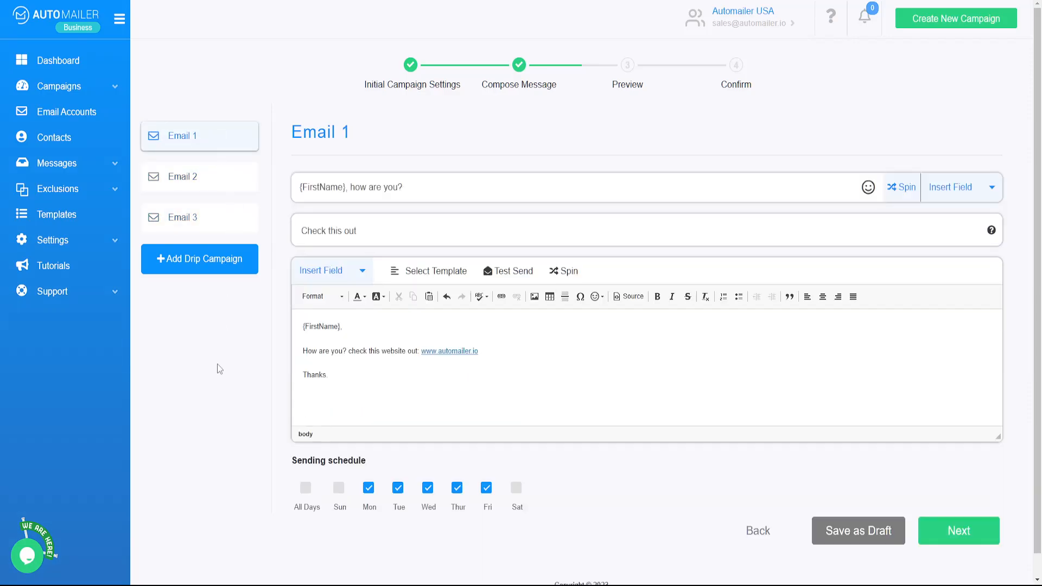
{"action": "scroll", "coordinate": [237, 438], "scroll_direction": "down", "scroll_amount": 1}
{"action": "left_click", "coordinate": [216, 156]}
{"action": "left_click", "coordinate": [208, 191]}
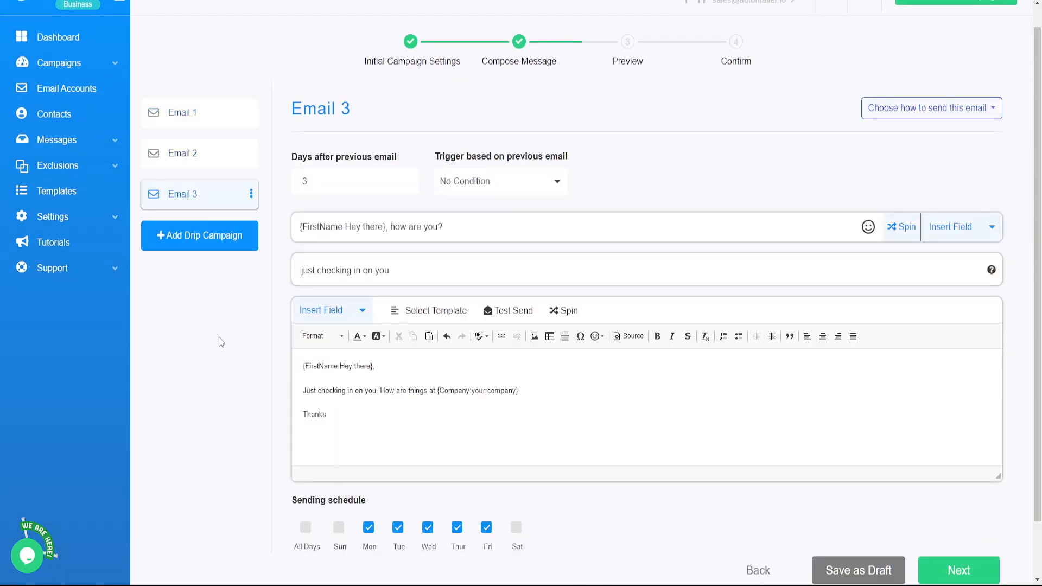
{"action": "left_click", "coordinate": [947, 505]}
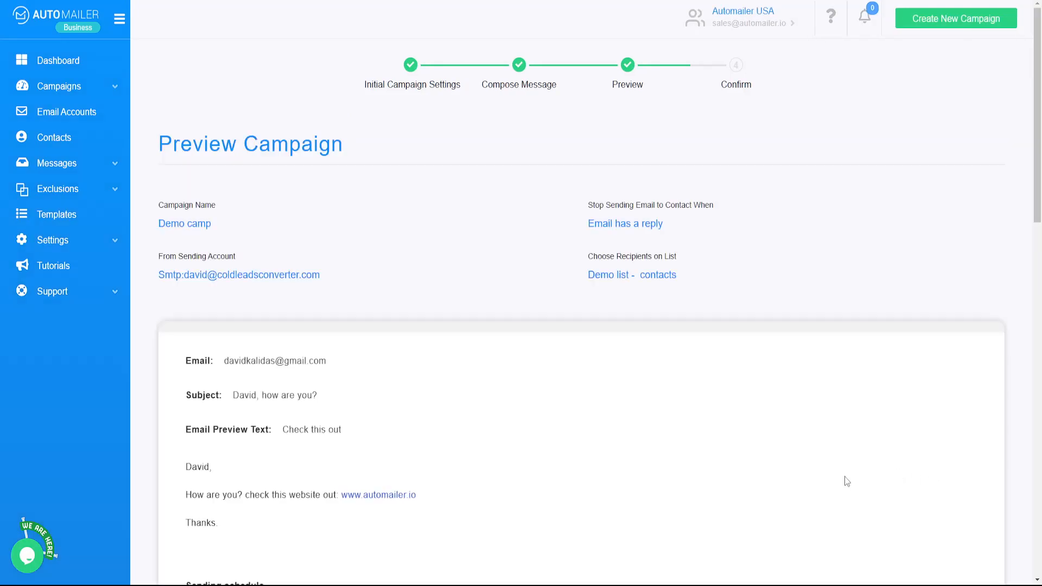
Scroll through the three personalized email previews and confirm to create Demo camp.
{"action": "scroll", "coordinate": [696, 535], "scroll_direction": "down", "scroll_amount": 3}
{"action": "scroll", "coordinate": [650, 510], "scroll_direction": "down", "scroll_amount": 2}
{"action": "scroll", "coordinate": [568, 464], "scroll_direction": "up", "scroll_amount": 2}
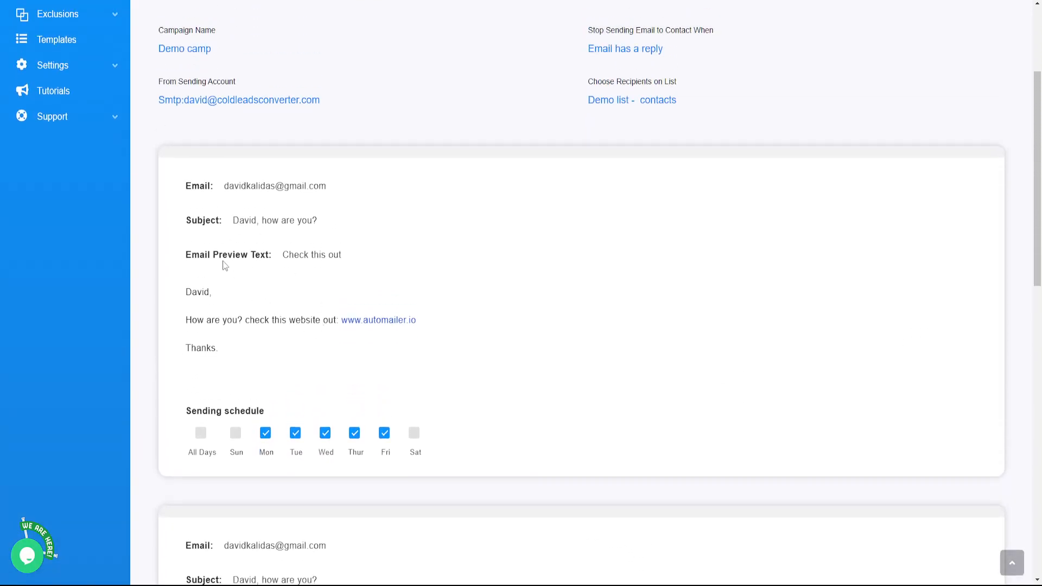
{"action": "scroll", "coordinate": [320, 340], "scroll_direction": "down", "scroll_amount": 5}
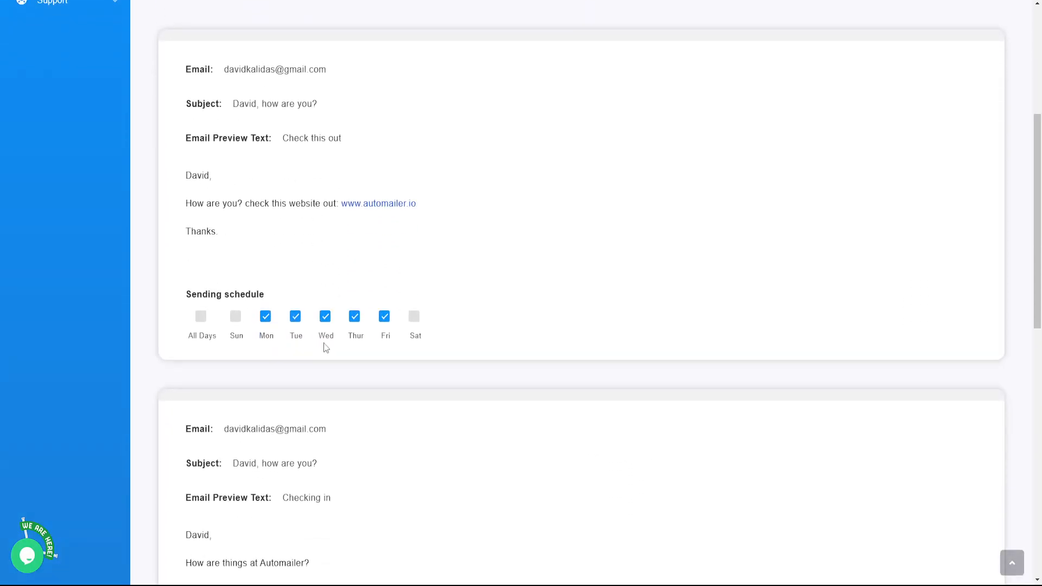
{"action": "scroll", "coordinate": [314, 410], "scroll_direction": "down", "scroll_amount": 8}
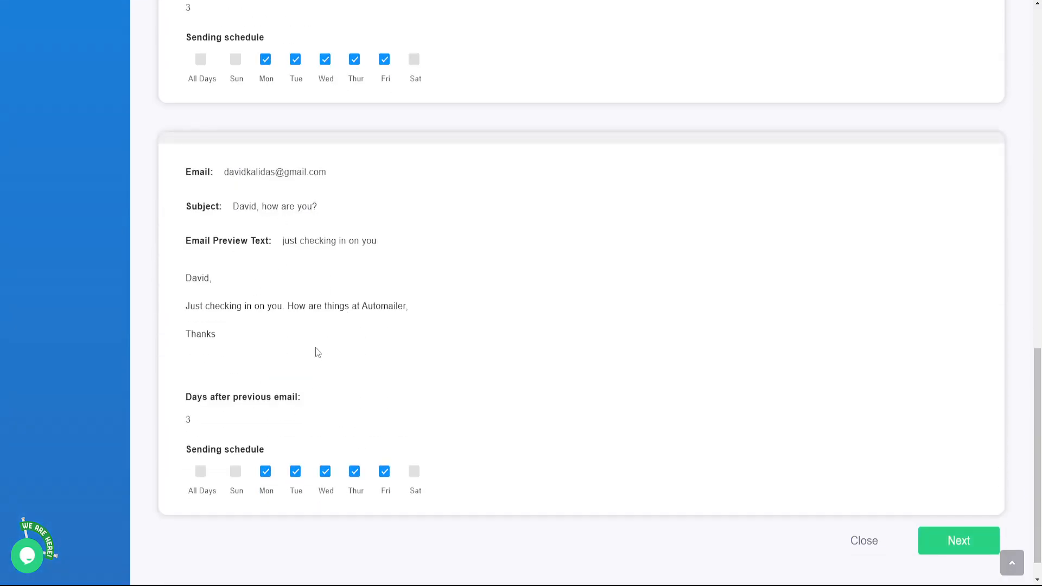
{"action": "scroll", "coordinate": [321, 353], "scroll_direction": "down", "scroll_amount": 1}
{"action": "left_click", "coordinate": [950, 515]}
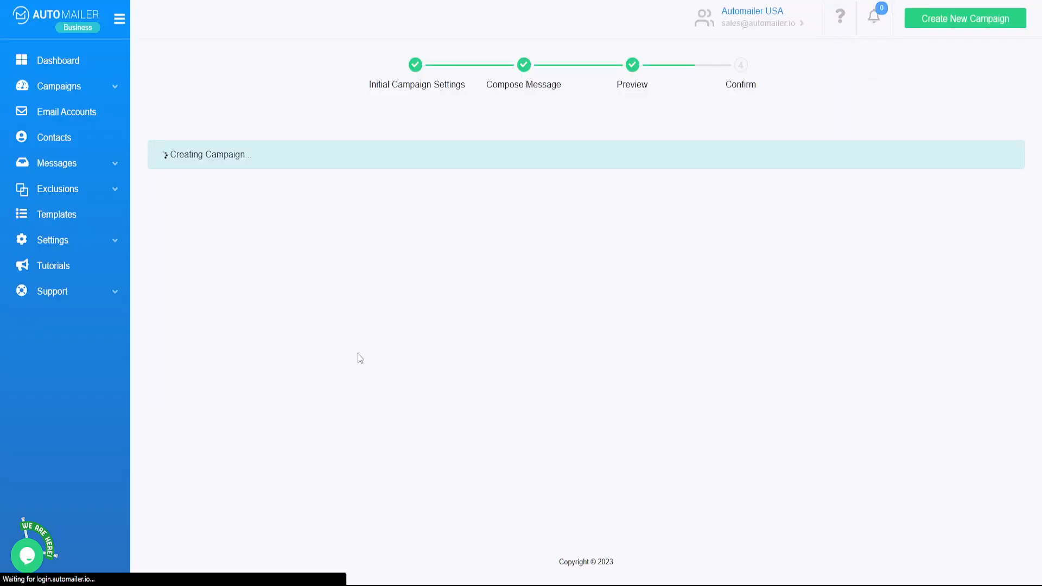
Schedule Demo camp to start on 04/03/2023 at 08:00 AM and launch it.
{"action": "left_click", "coordinate": [402, 212]}
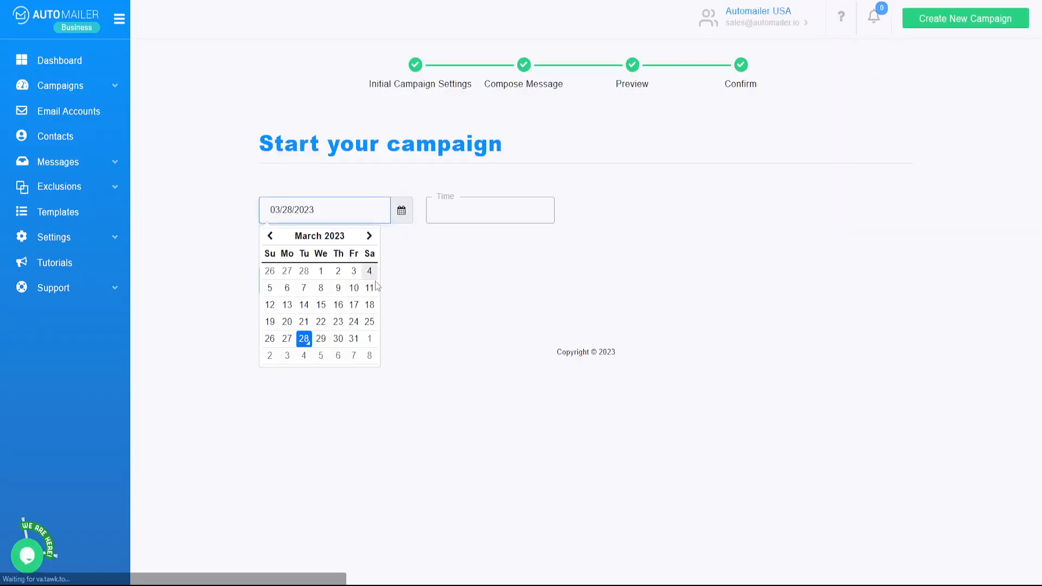
{"action": "left_click", "coordinate": [286, 356]}
{"action": "left_click", "coordinate": [461, 212]}
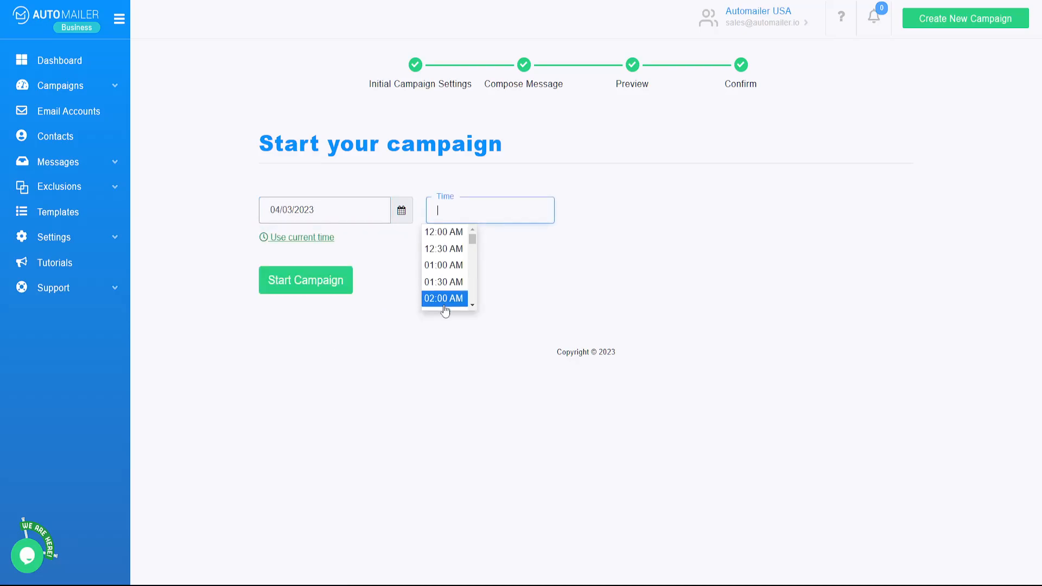
{"action": "scroll", "coordinate": [443, 292], "scroll_direction": "down", "scroll_amount": 1}
{"action": "scroll", "coordinate": [443, 292], "scroll_direction": "down", "scroll_amount": 5}
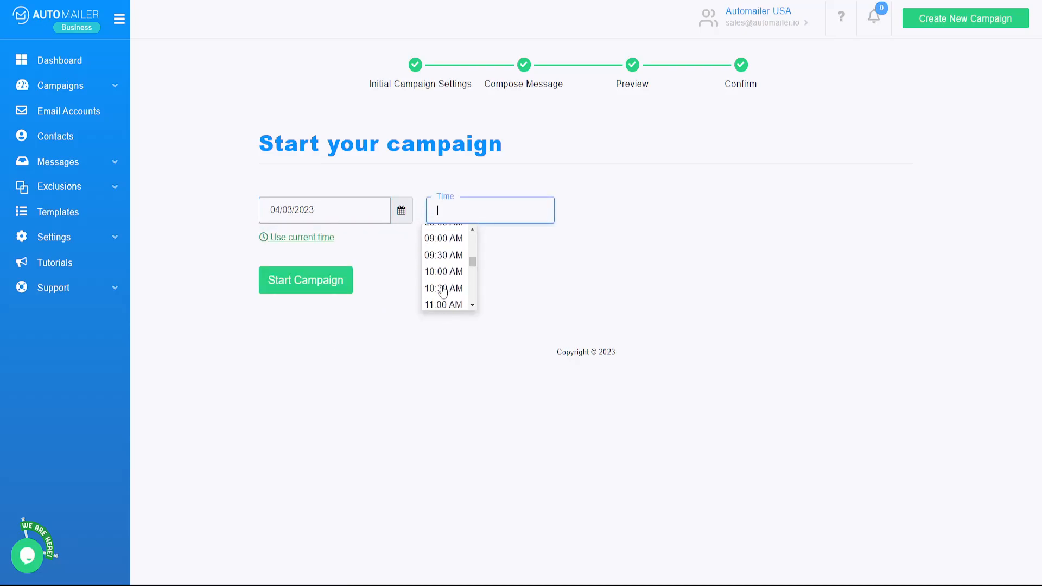
{"action": "scroll", "coordinate": [443, 292], "scroll_direction": "up", "scroll_amount": 2}
{"action": "left_click", "coordinate": [443, 264]}
{"action": "left_click", "coordinate": [320, 281]}
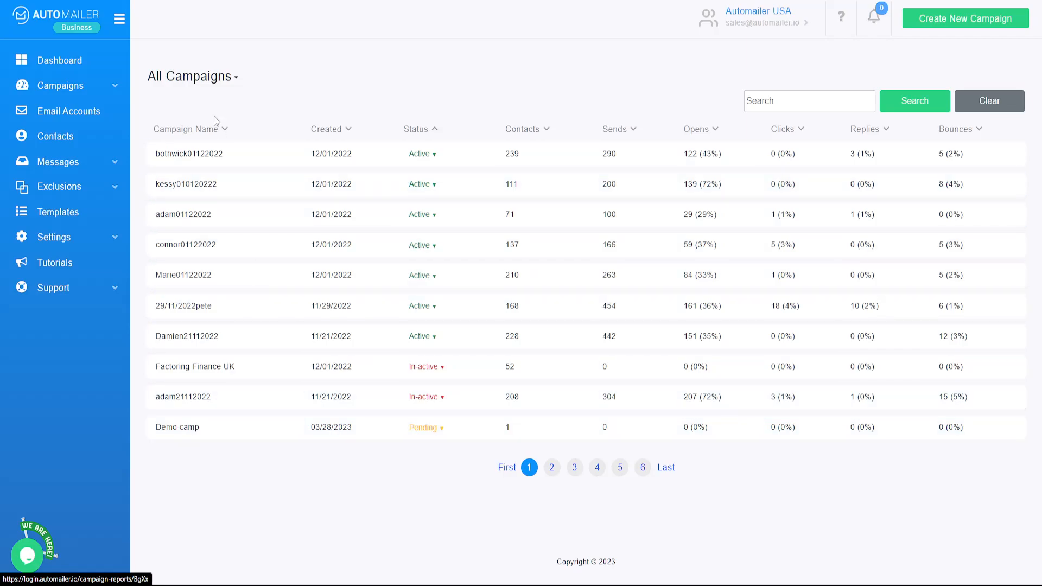
Filter the campaign list to show only Pending campaigns.
{"action": "left_click", "coordinate": [211, 81]}
{"action": "left_click", "coordinate": [175, 169]}
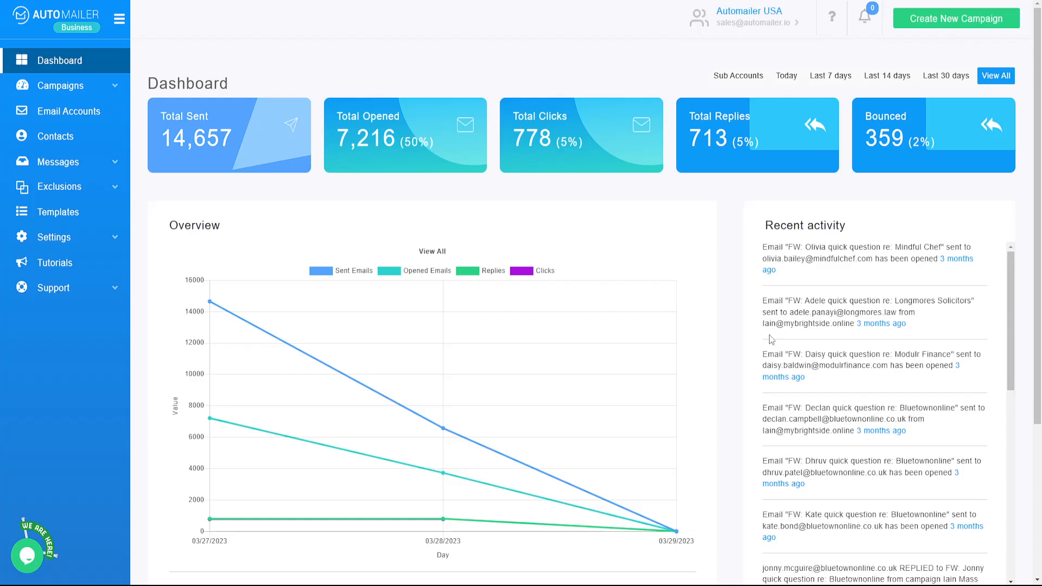
Browse the Messages Inbox of contact replies, then go back to the Dashboard.
{"action": "left_click", "coordinate": [89, 172]}
{"action": "left_click", "coordinate": [55, 186]}
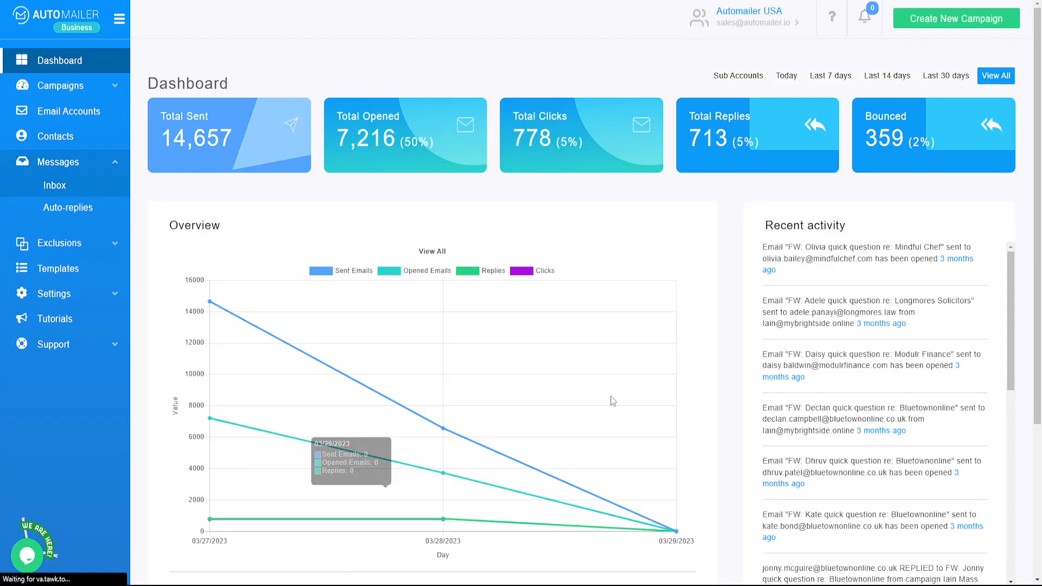
{"action": "scroll", "coordinate": [584, 505], "scroll_direction": "down", "scroll_amount": 3}
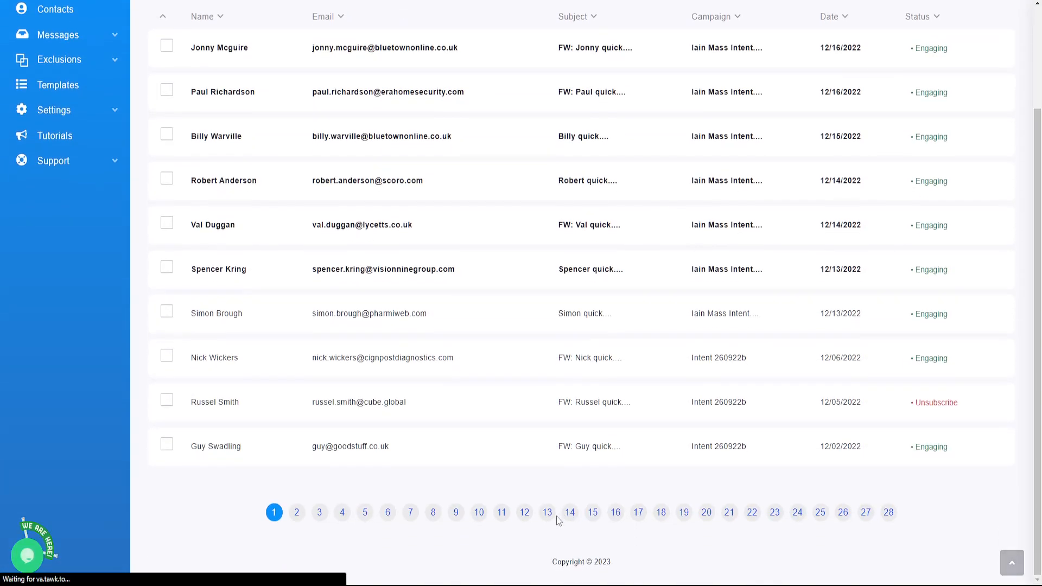
{"action": "scroll", "coordinate": [550, 529], "scroll_direction": "up", "scroll_amount": 3}
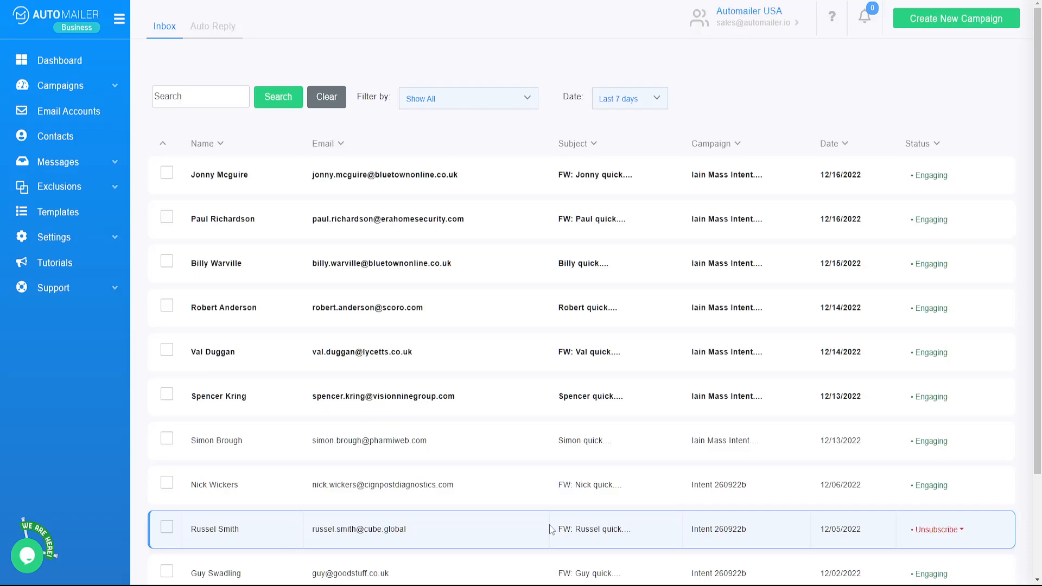
{"action": "left_click", "coordinate": [75, 60]}
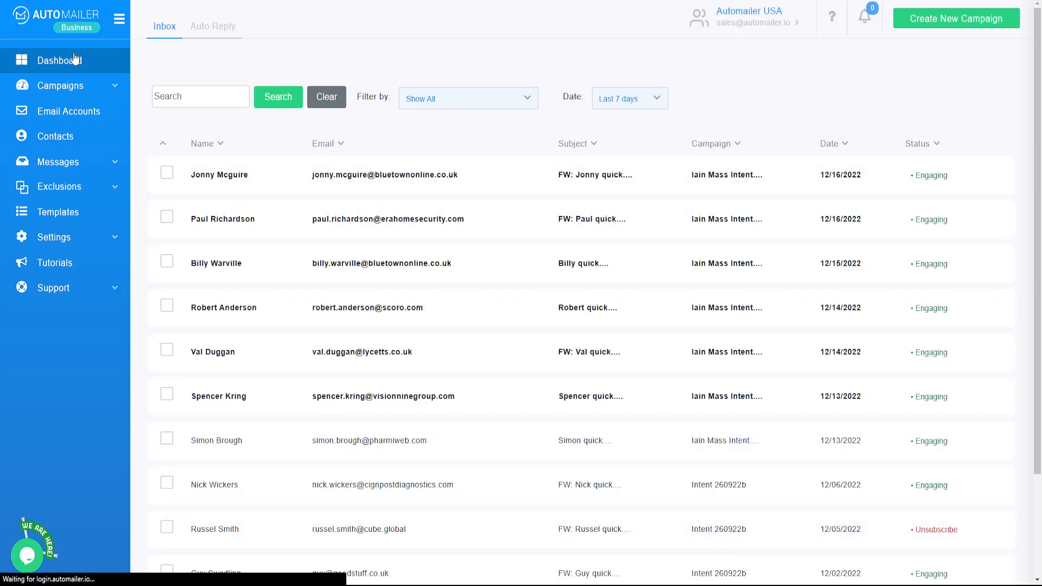